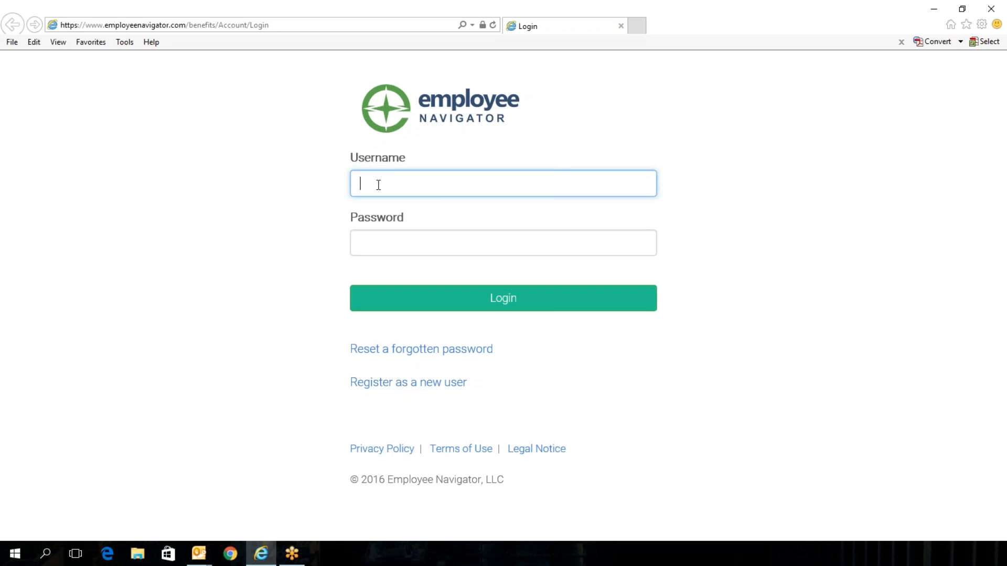
Step: Enter the employee's username in the login form
key(Tab)
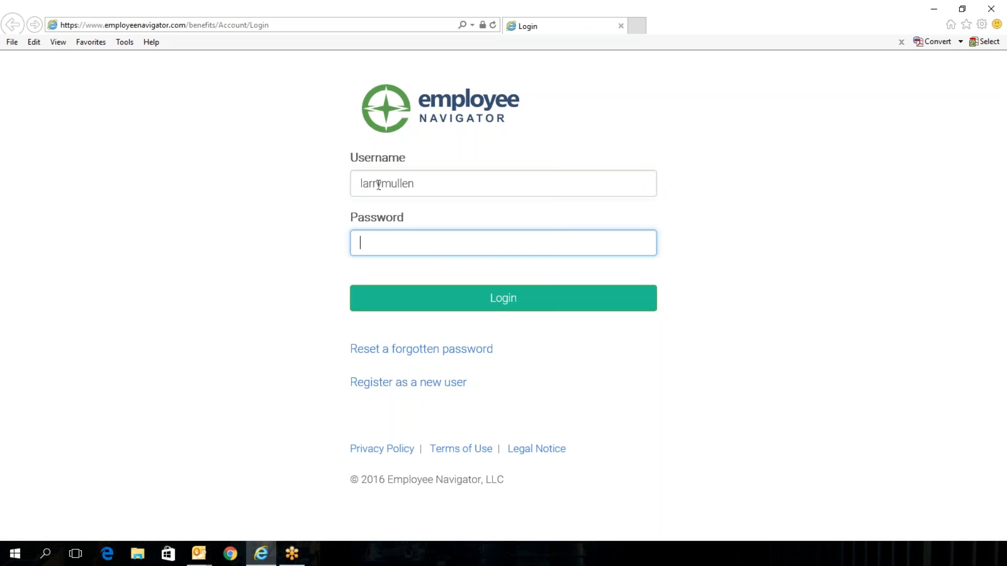
Step: Enter the account password and log in
text(••••••••••••)
click(499, 304)
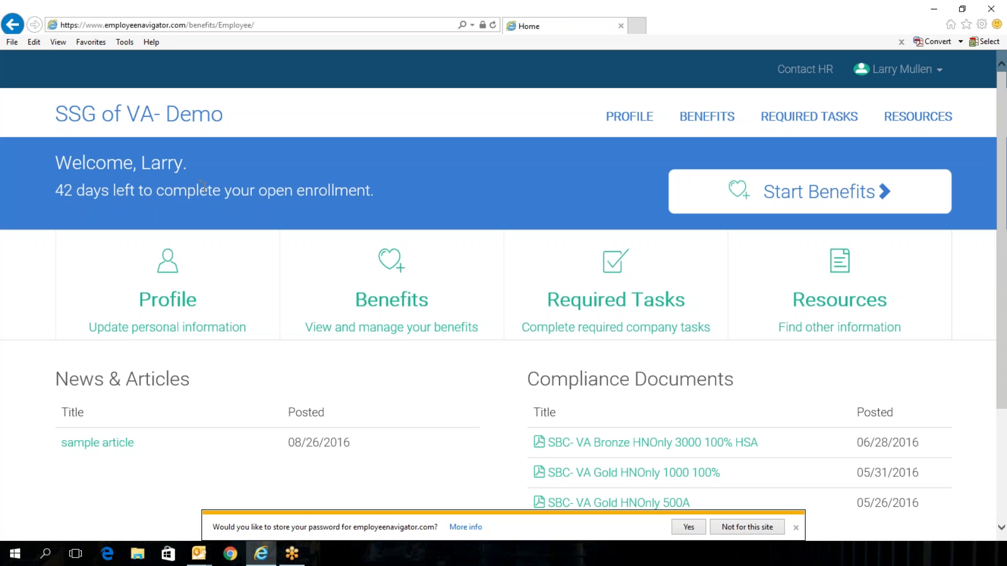
Step: Start benefits enrollment and save the personal information page
click(778, 196)
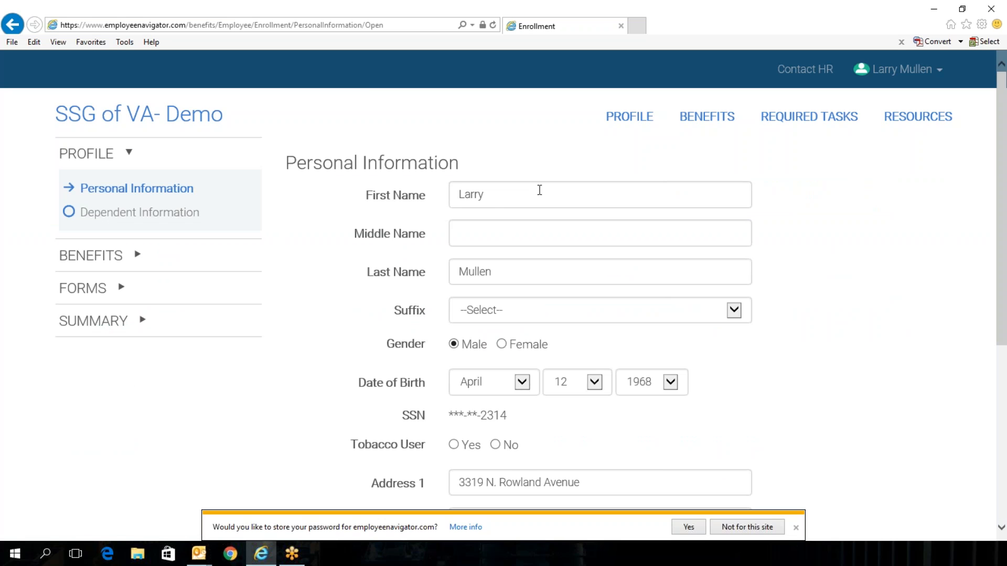
scroll(540, 190, down, 2)
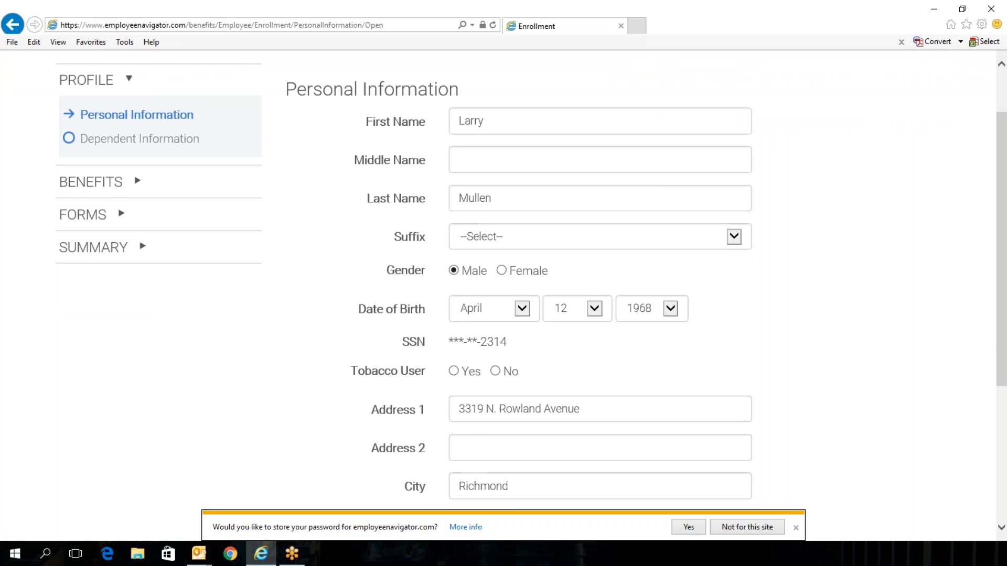
scroll(531, 280, down, 2)
scroll(530, 280, down, 4)
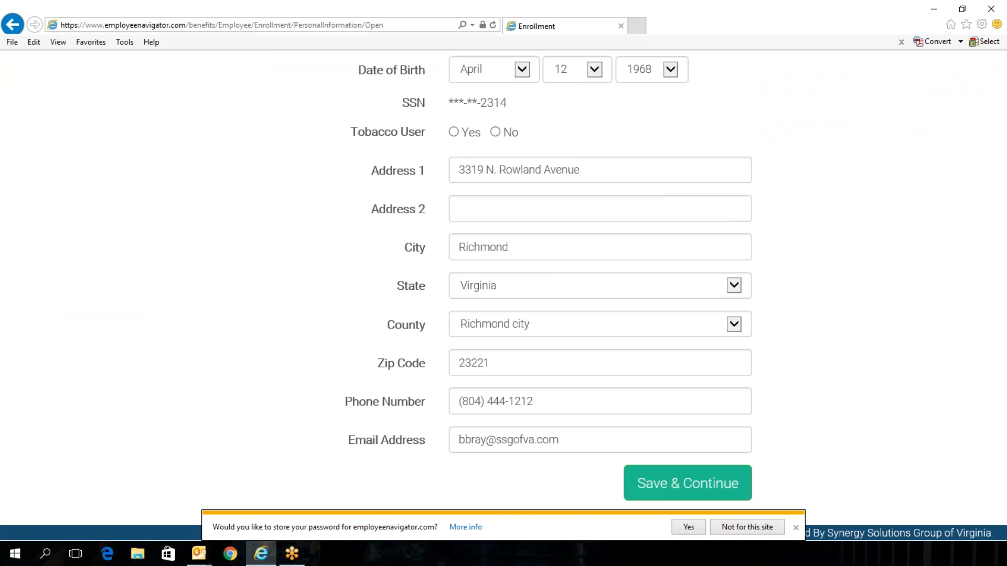
click(682, 481)
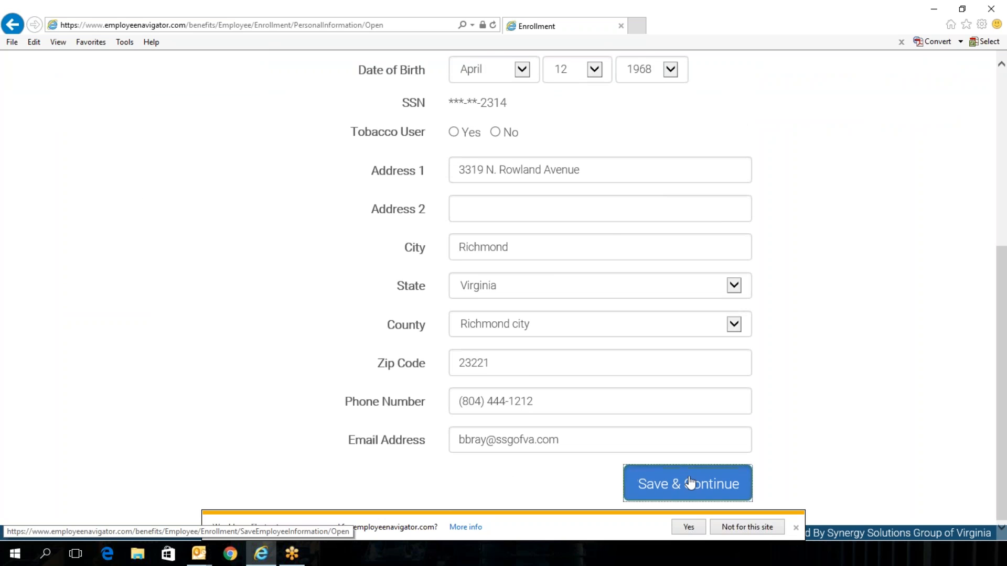
Step: Dismiss the password-storing prompt and save the dependent information page
click(795, 528)
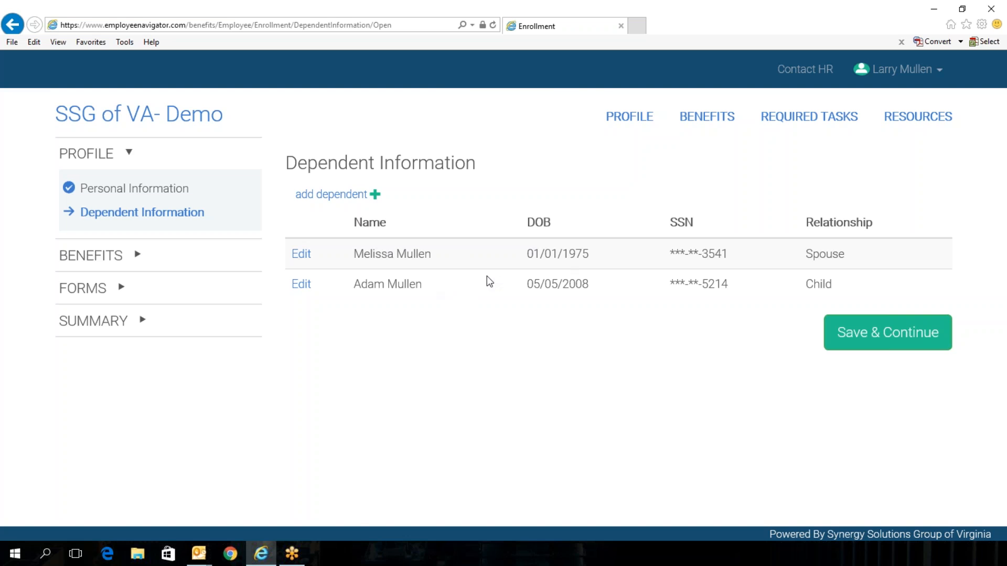
click(863, 334)
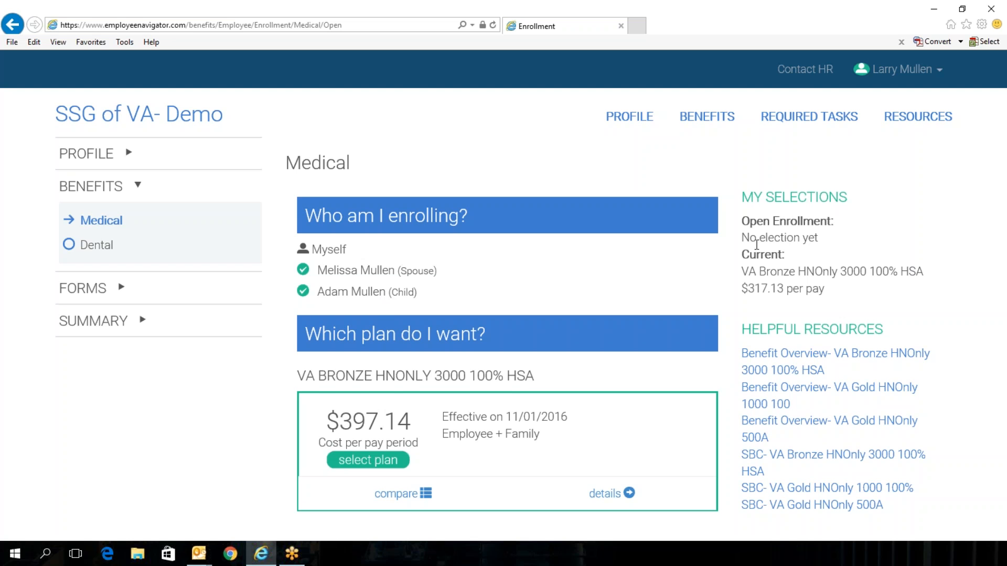
Step: Scroll through the available medical plan options and their costs
scroll(744, 255, down, 2)
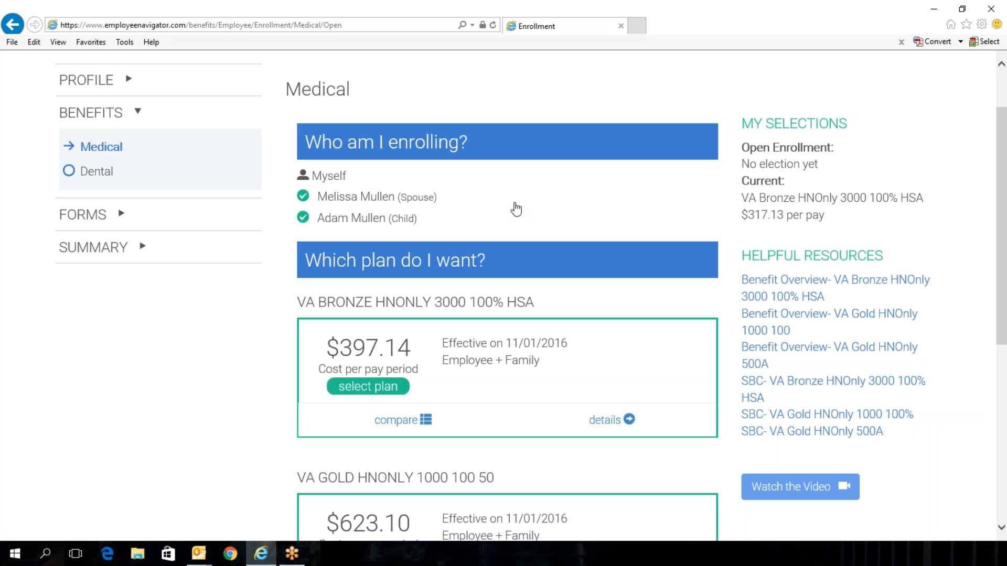
scroll(508, 295, down, 1)
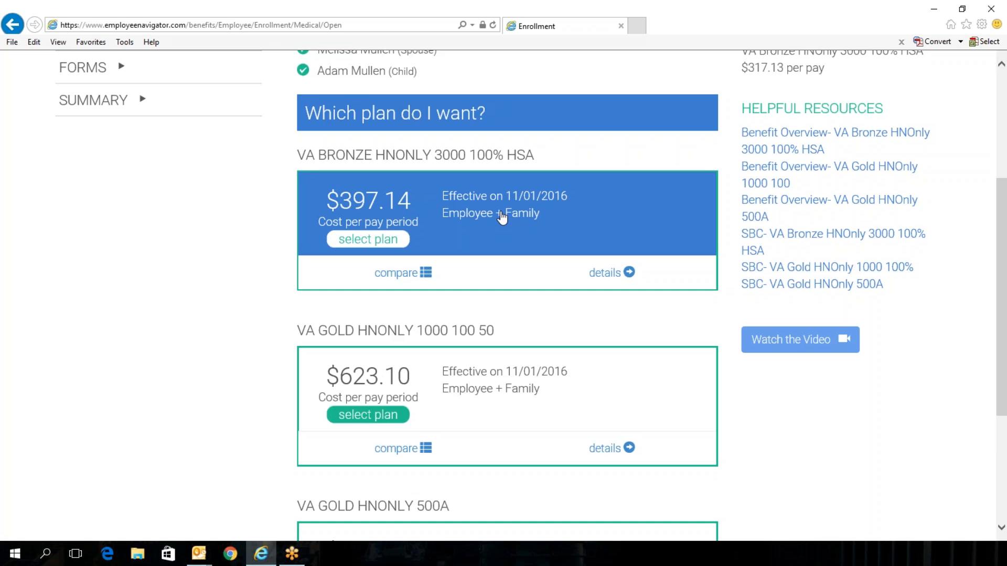
scroll(501, 217, down, 1)
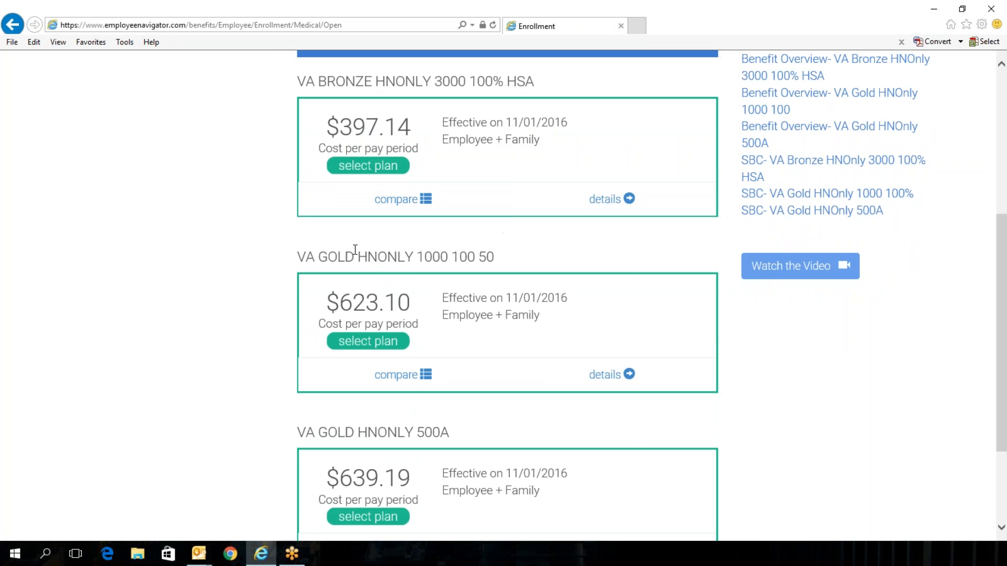
scroll(285, 254, down, 2)
scroll(286, 254, up, 2)
scroll(286, 253, up, 1)
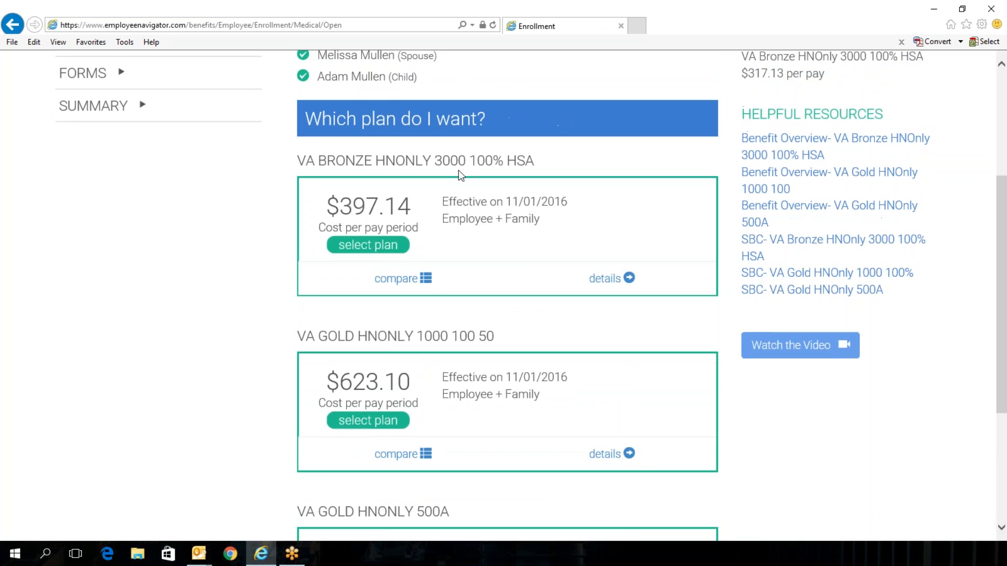
scroll(630, 191, up, 1)
scroll(433, 252, down, 1)
scroll(463, 313, down, 2)
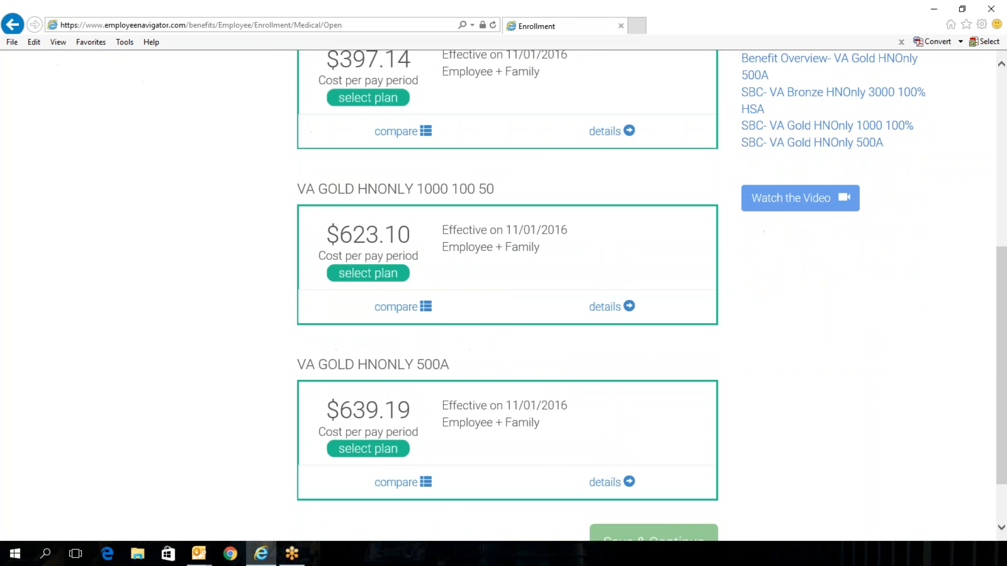
scroll(254, 418, down, 1)
scroll(254, 418, up, 3)
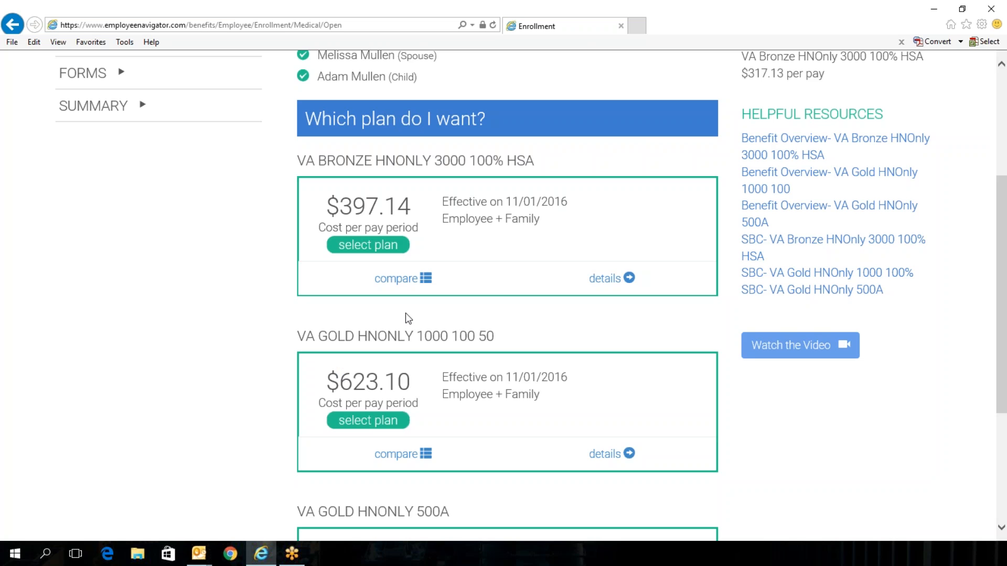
Step: Open the medical plan comparison, review the coverage table, and close it
click(394, 281)
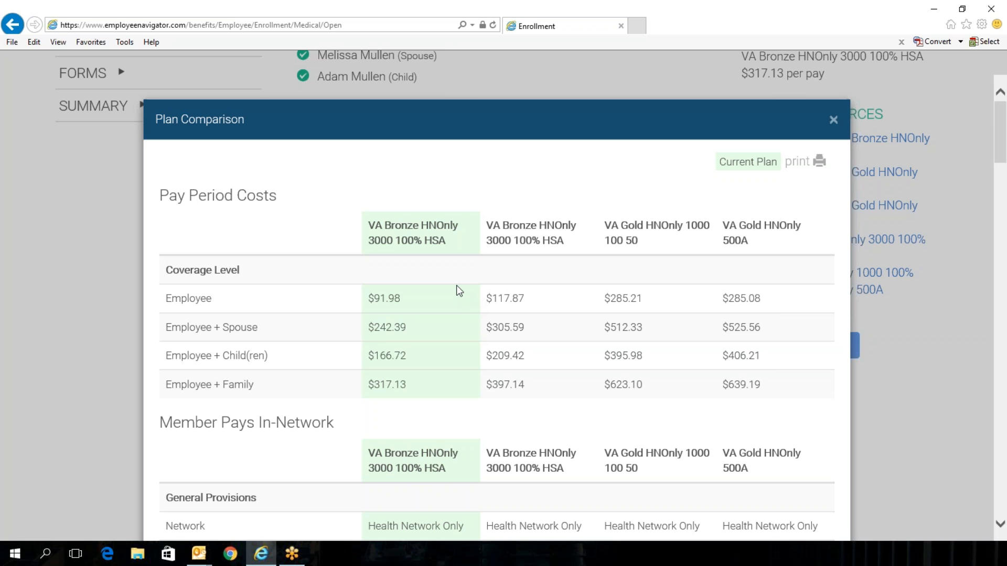
scroll(455, 285, down, 4)
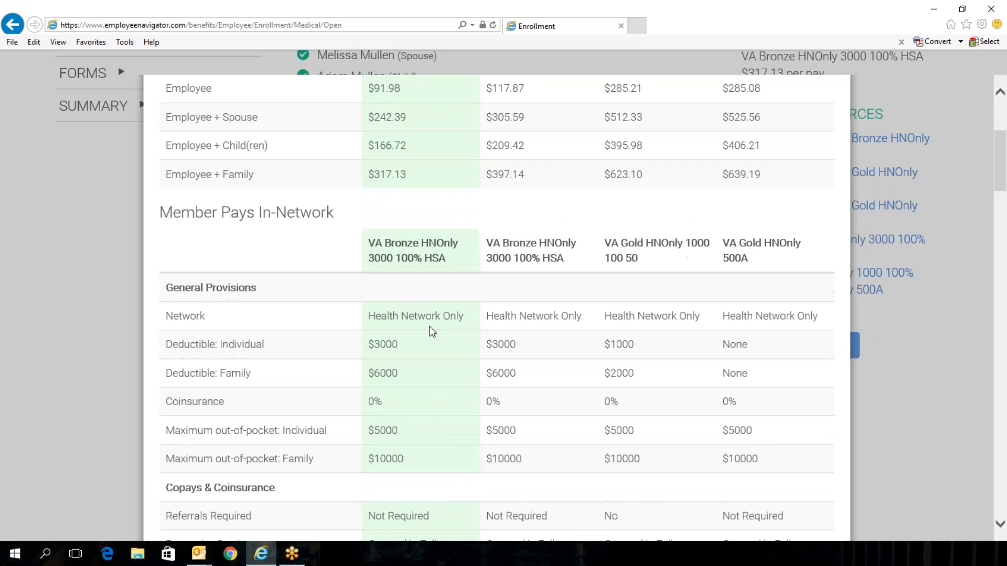
scroll(479, 284, down, 1)
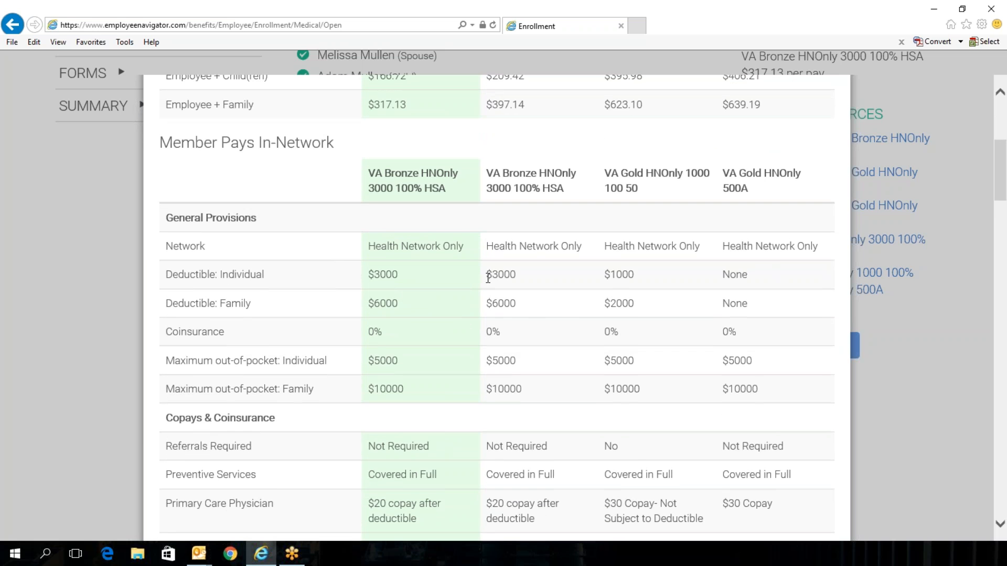
scroll(488, 278, down, 3)
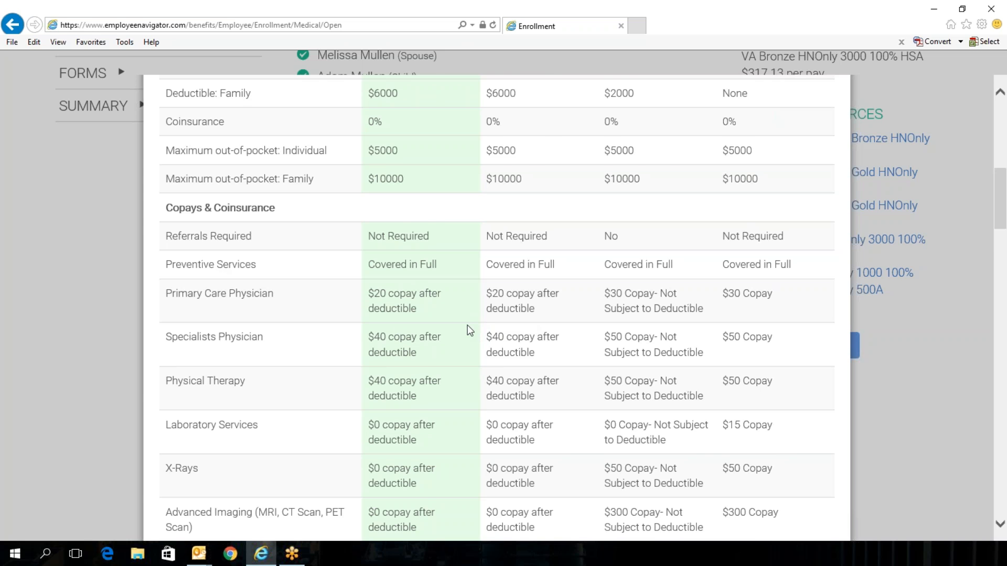
scroll(456, 327, down, 3)
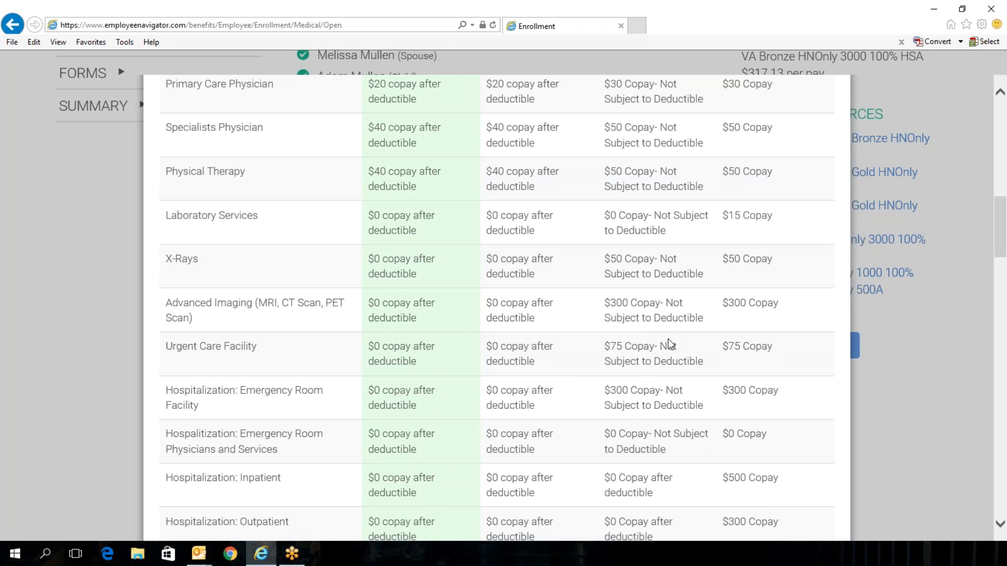
scroll(609, 342, down, 3)
scroll(590, 344, down, 10)
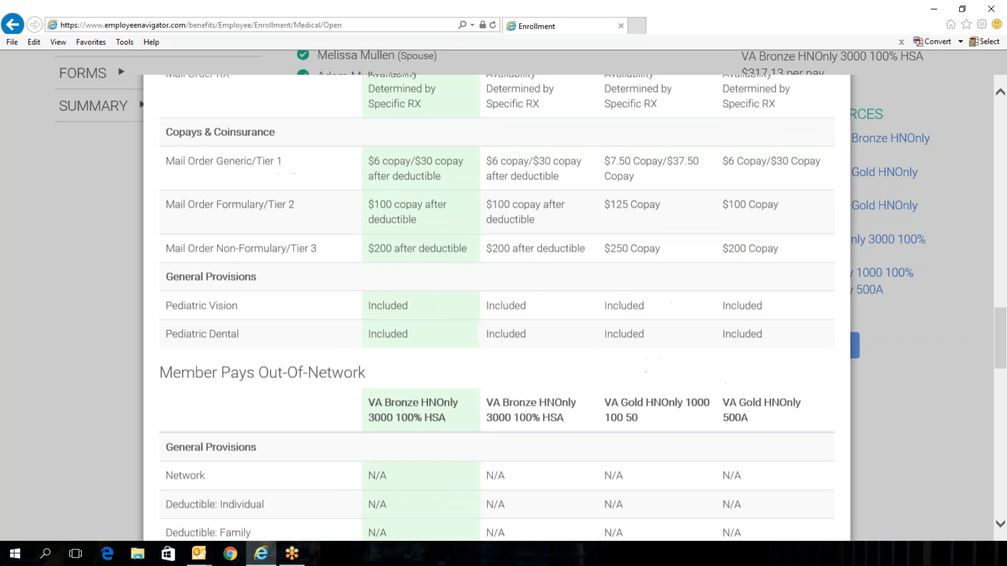
scroll(590, 345, down, 6)
scroll(497, 308, down, 3)
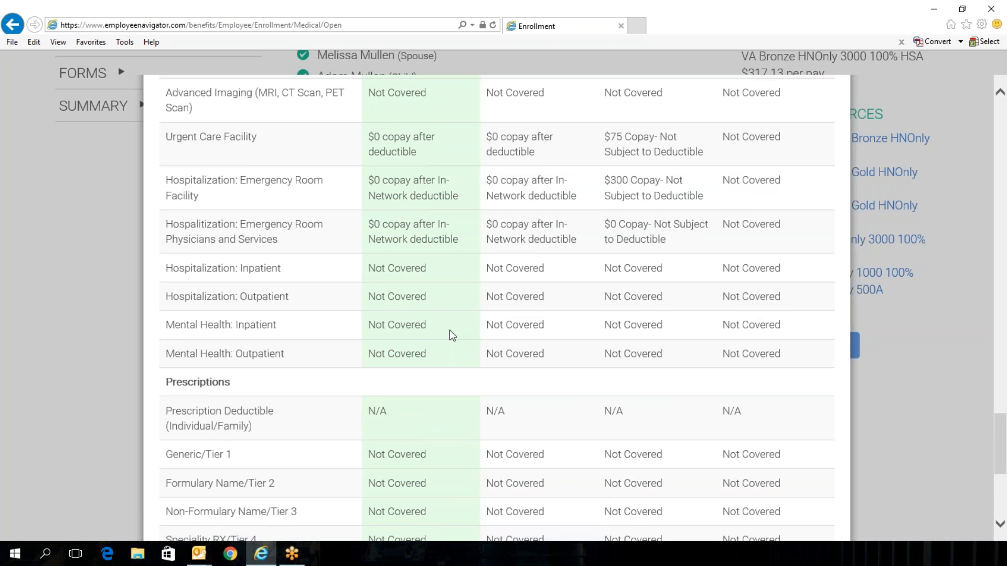
scroll(419, 327, down, 5)
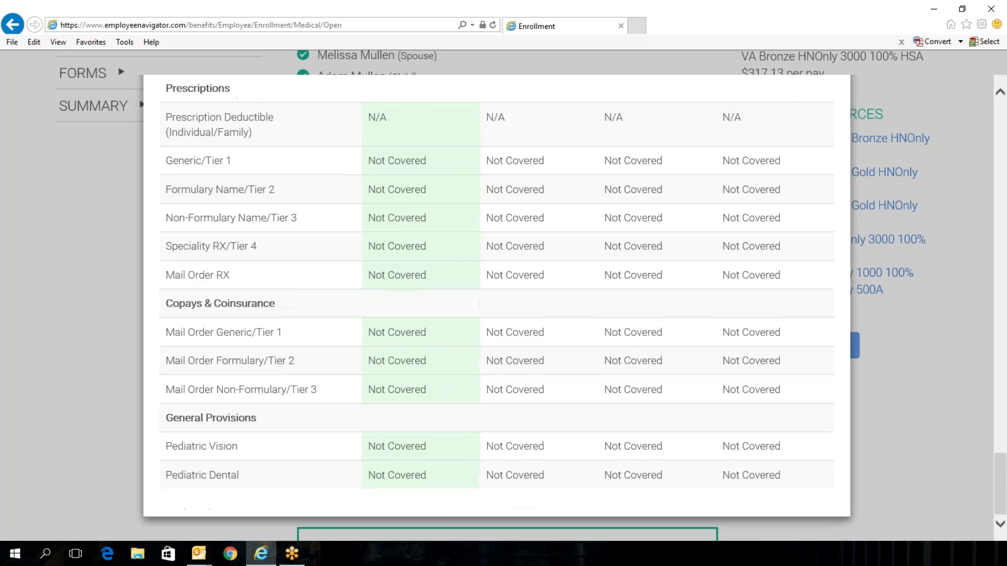
scroll(555, 324, up, 15)
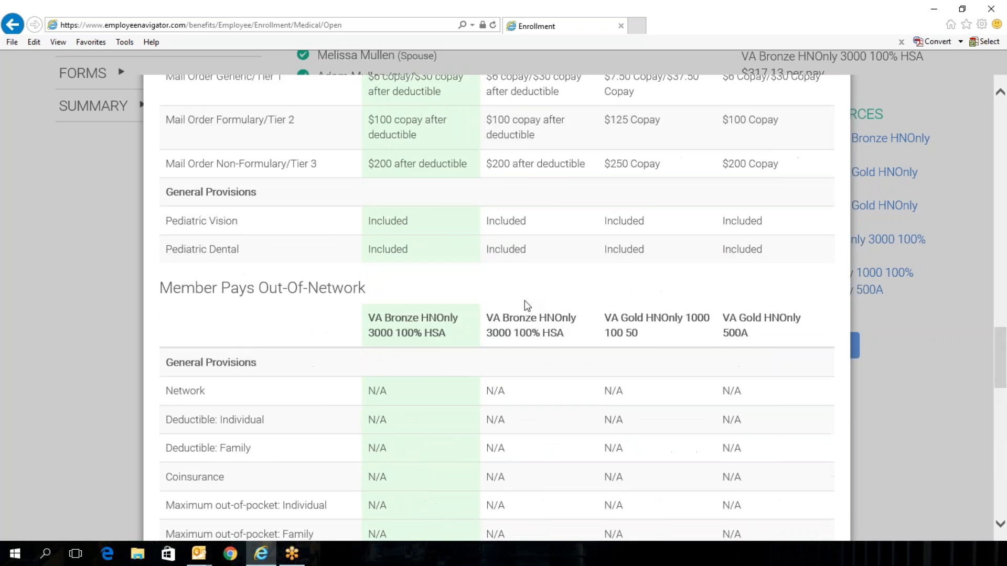
scroll(459, 296, up, 15)
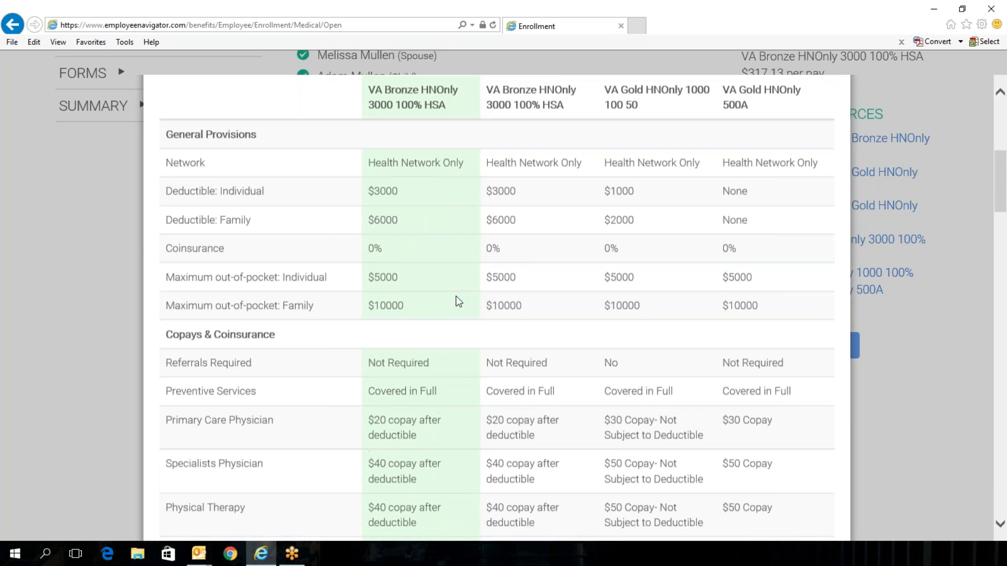
click(833, 120)
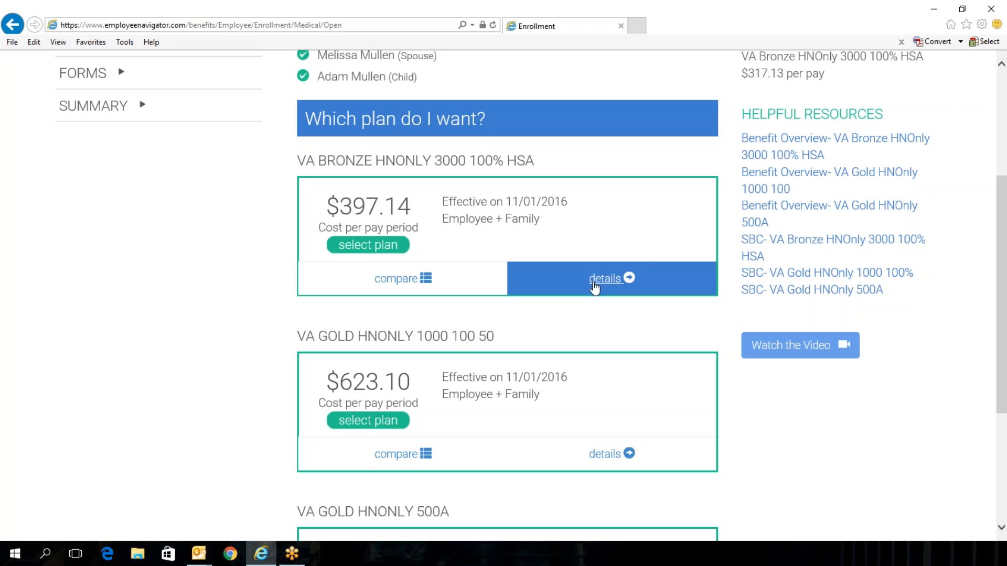
Step: Open the VA Bronze HNOnly 3000 100% HSA plan details, review them, and close them
click(594, 288)
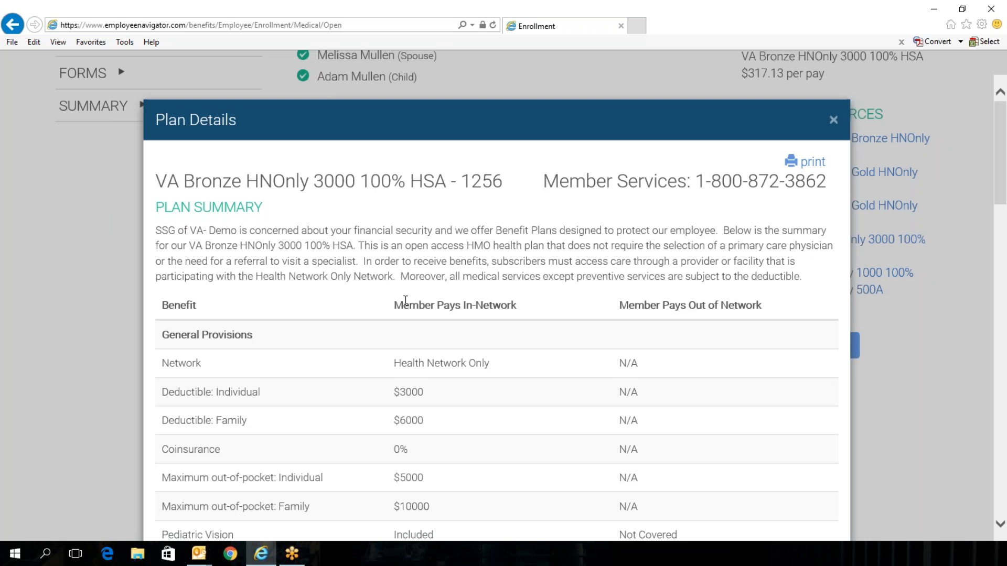
scroll(405, 300, down, 10)
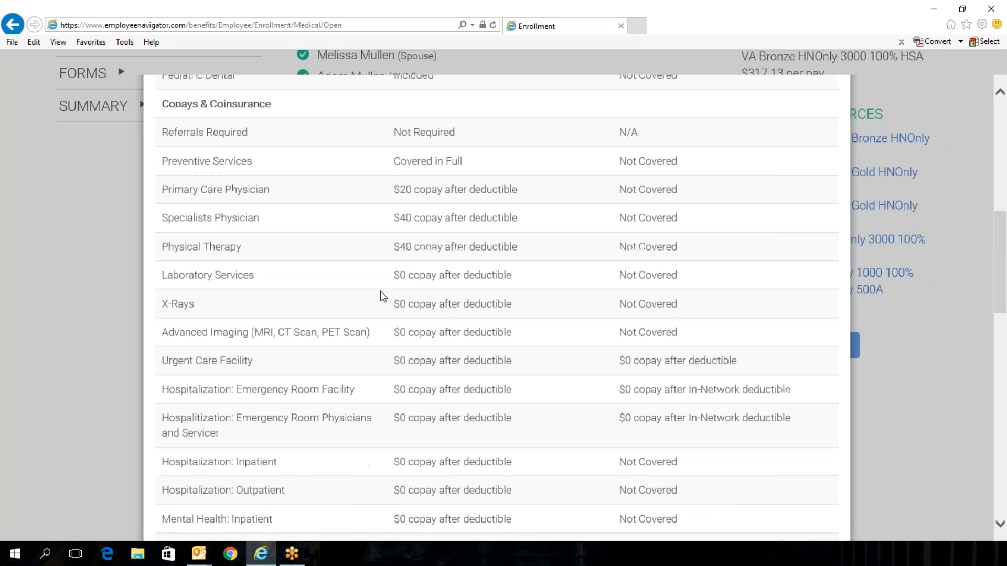
scroll(376, 286, down, 10)
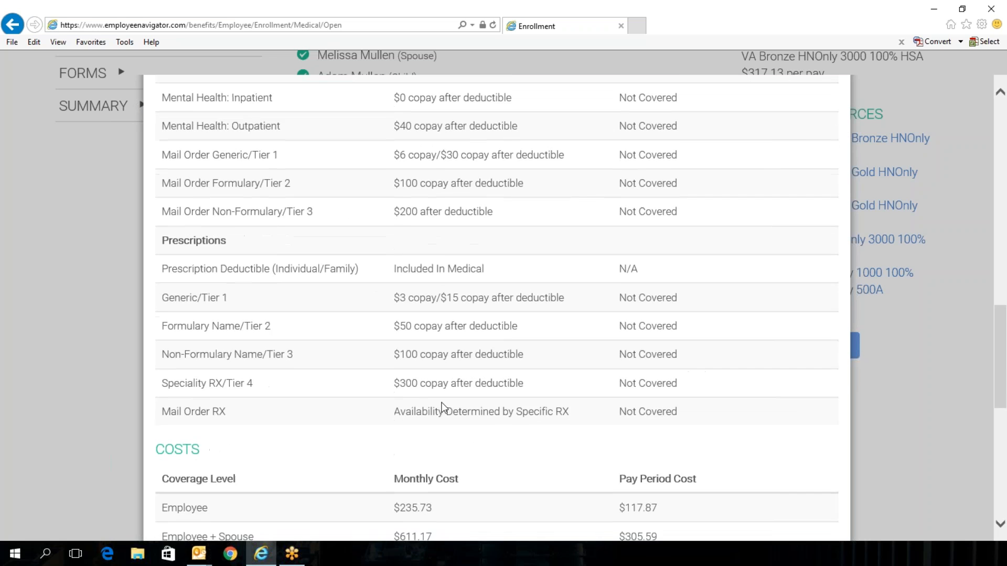
scroll(438, 401, down, 2)
scroll(433, 396, down, 5)
scroll(426, 389, down, 2)
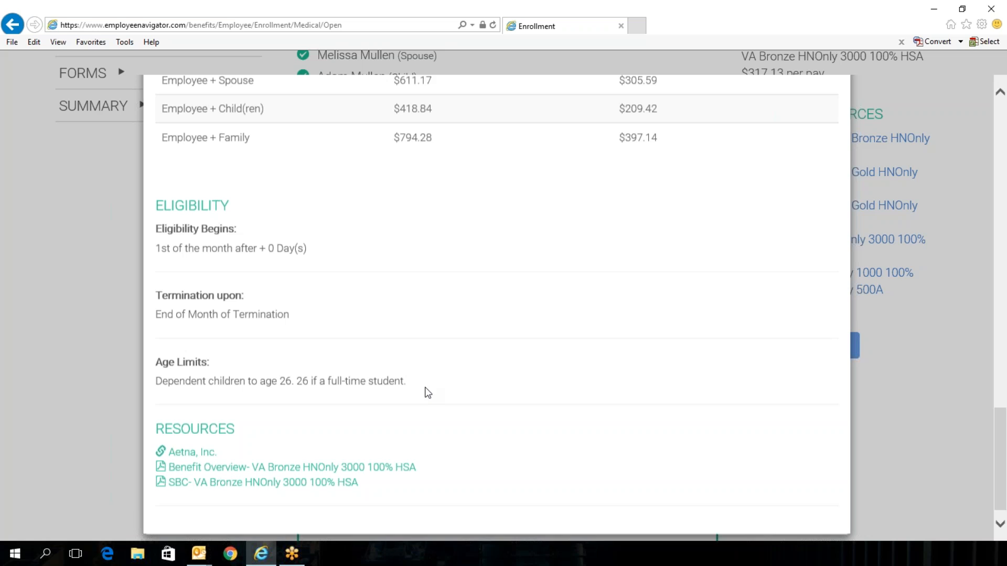
scroll(427, 392, down, 1)
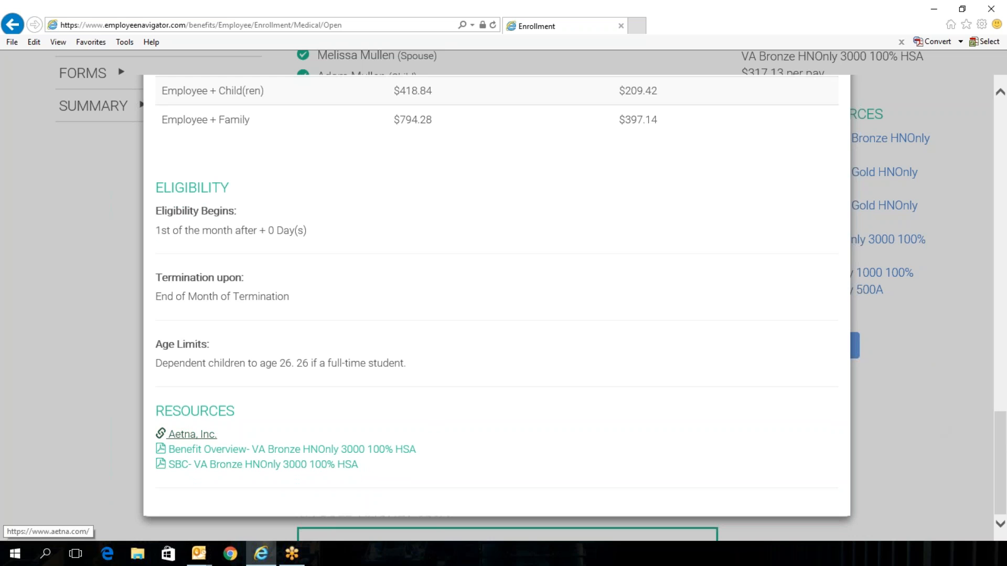
scroll(770, 379, up, 15)
scroll(755, 355, up, 10)
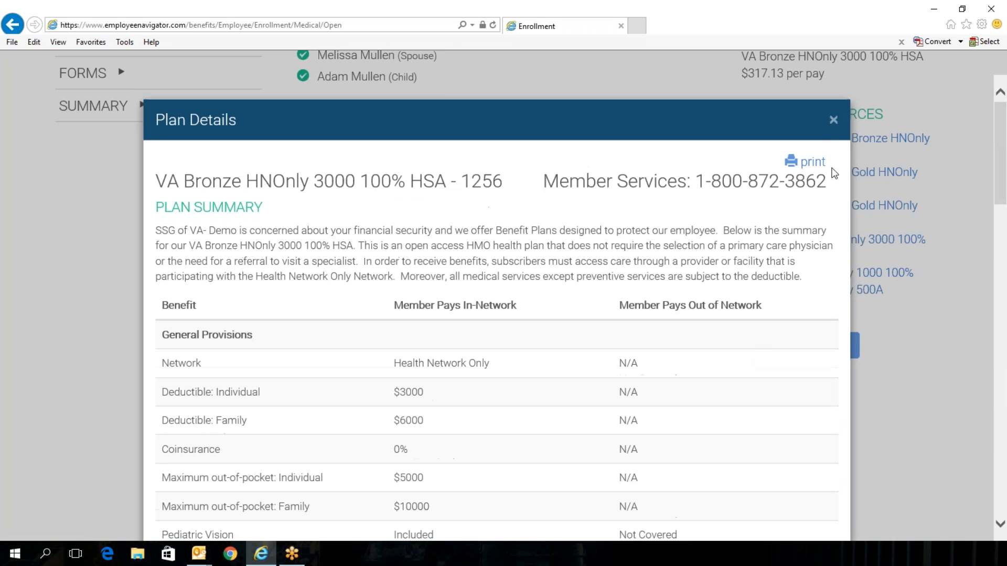
click(833, 120)
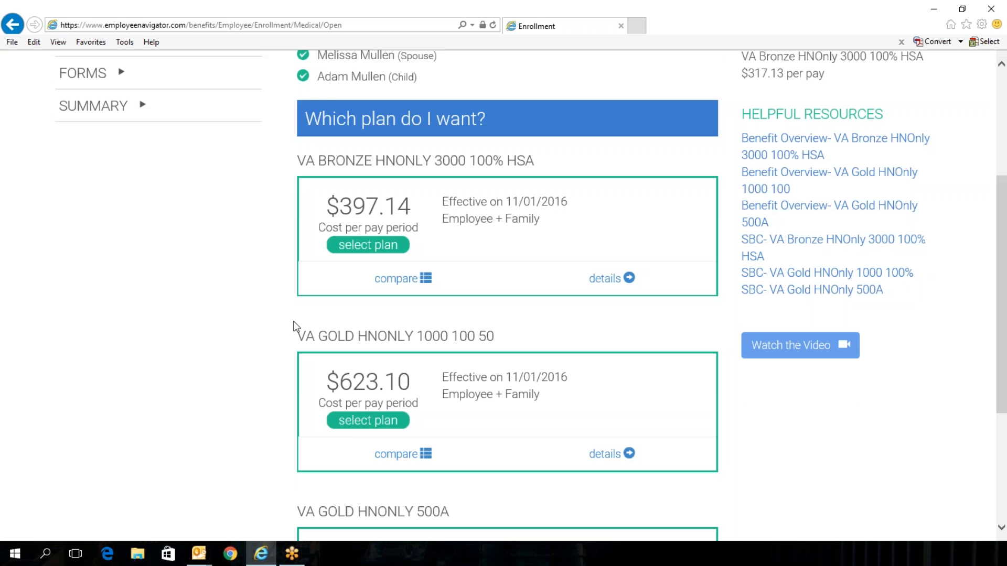
Step: Select the VA Bronze HNOnly 3000 100% HSA medical plan and save to continue to dental
scroll(294, 326, up, 4)
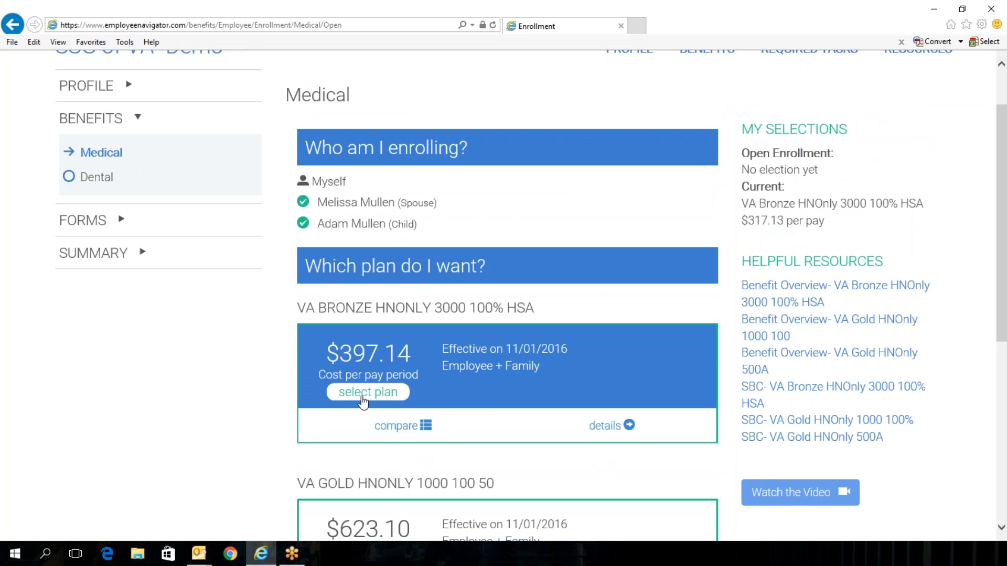
click(363, 394)
scroll(363, 402, down, 7)
click(653, 468)
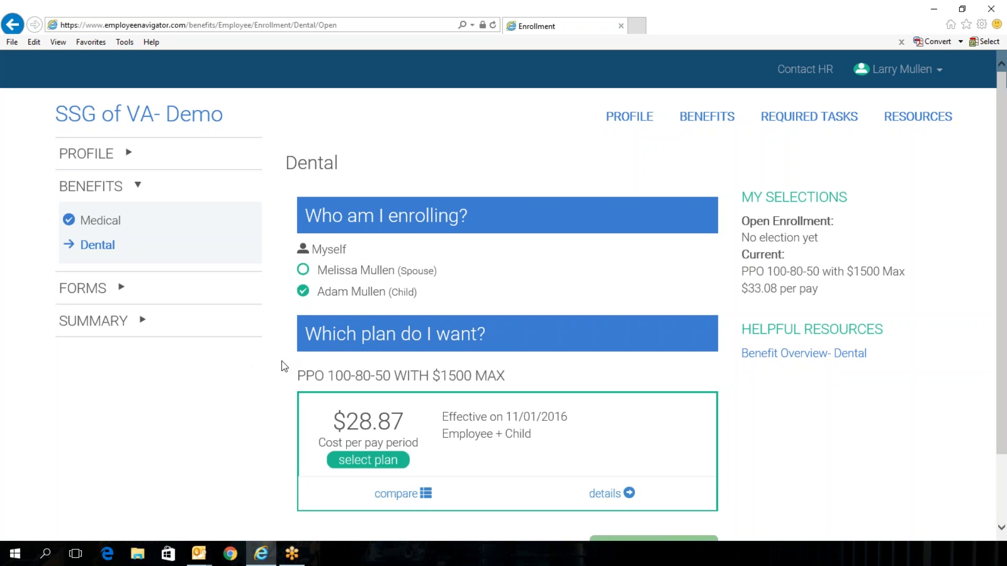
scroll(276, 360, down, 2)
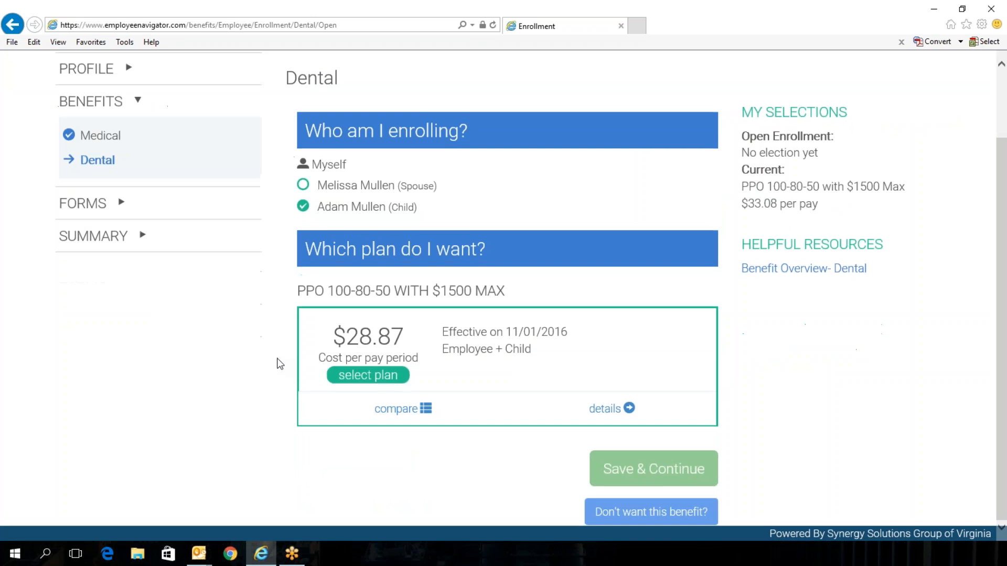
Step: Select the PPO 100-80-50 with $1500 Max dental plan and save to continue
scroll(297, 362, up, 2)
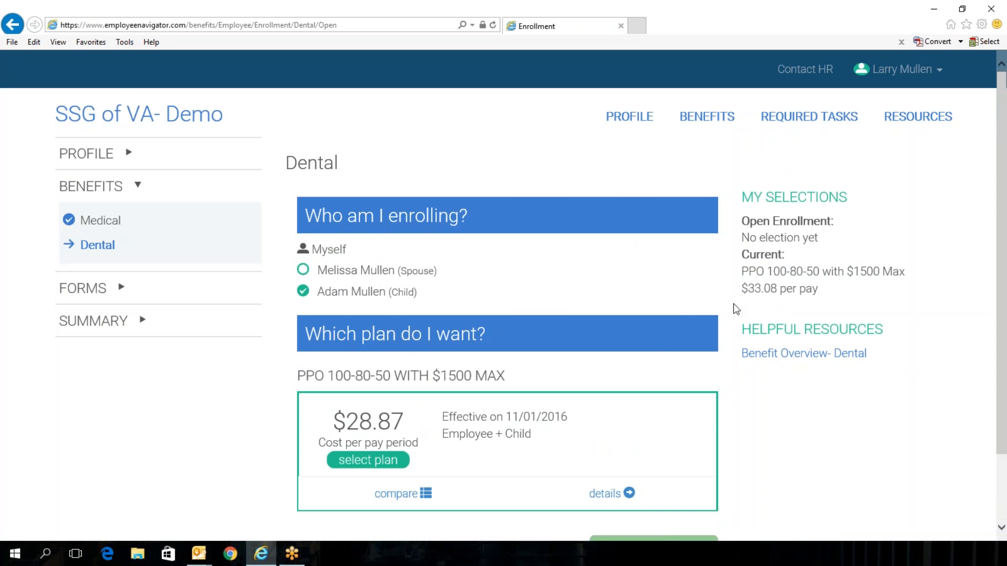
click(365, 464)
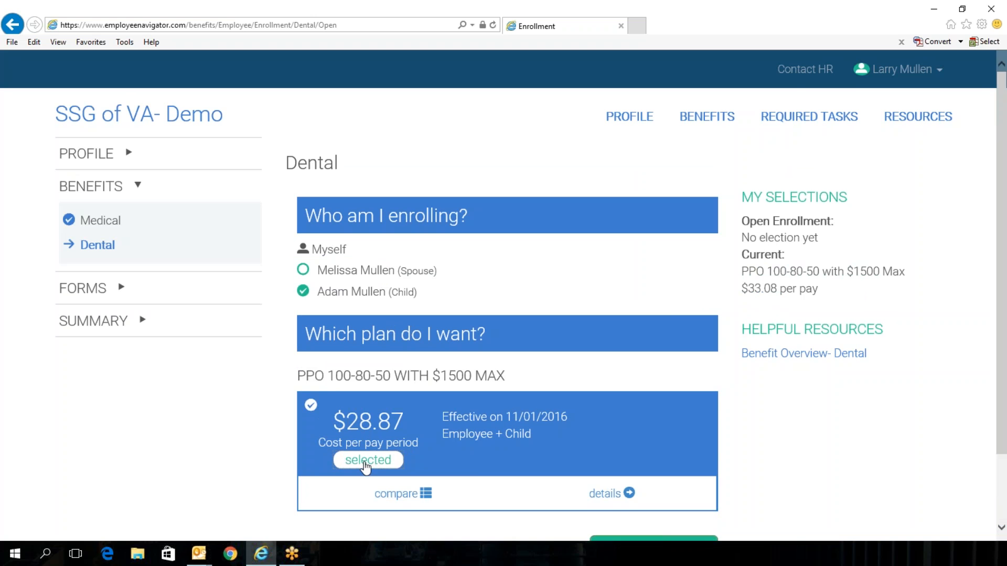
scroll(284, 450, down, 1)
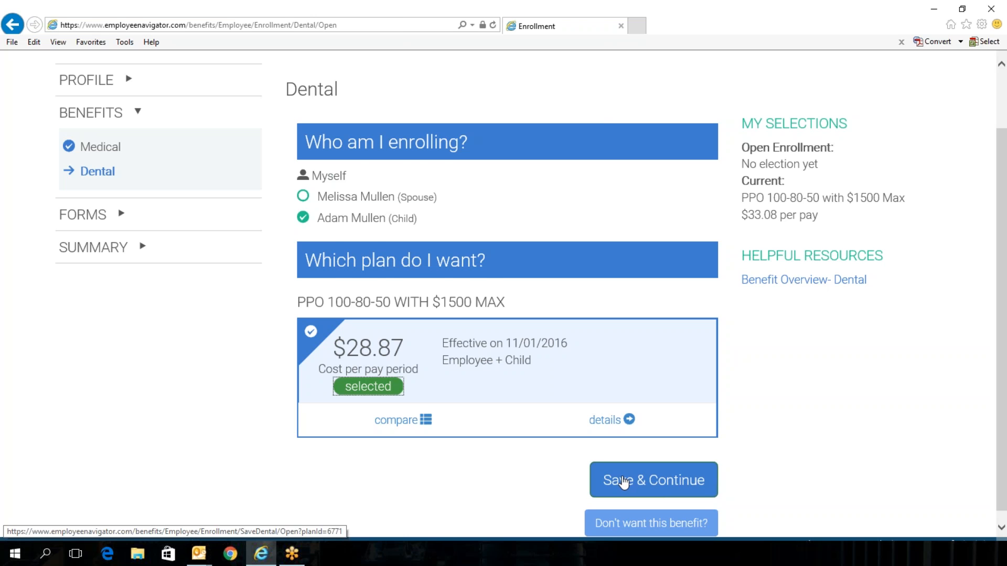
click(623, 483)
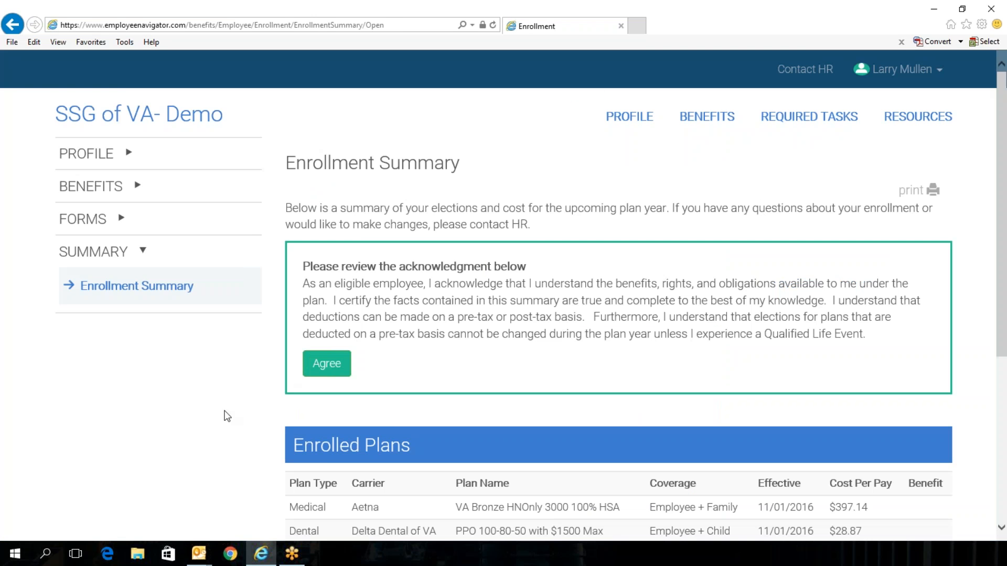
Step: Review the enrollment summary's enrolled plans and dependents, then agree to the acknowledgment to submit the enrollment
scroll(394, 373, down, 3)
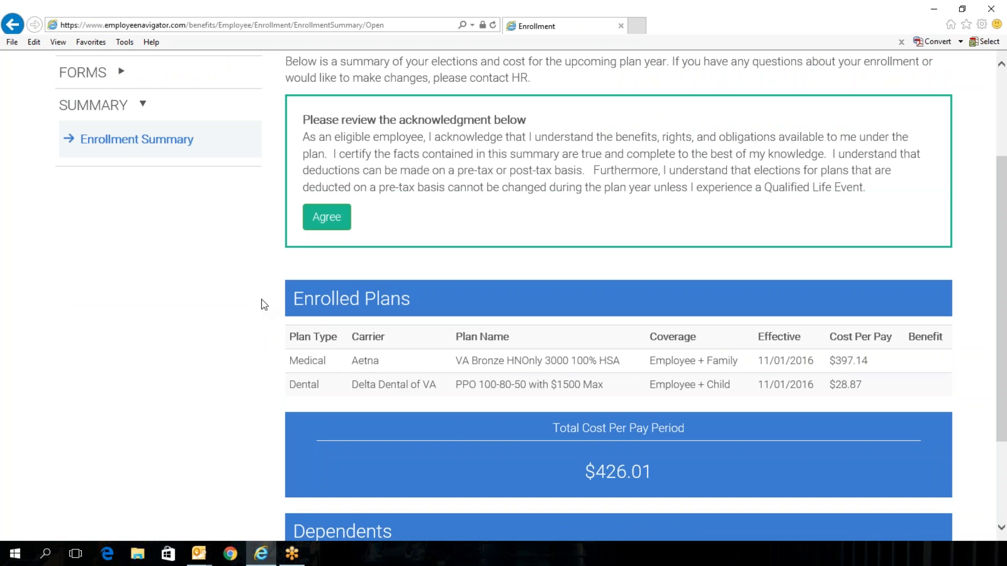
scroll(293, 357, down, 3)
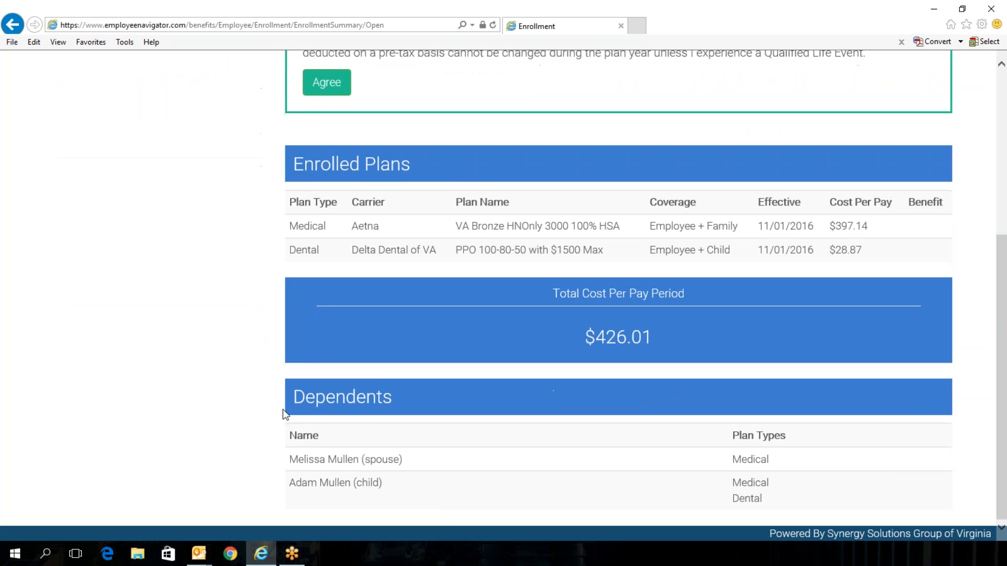
scroll(304, 444, up, 6)
click(343, 368)
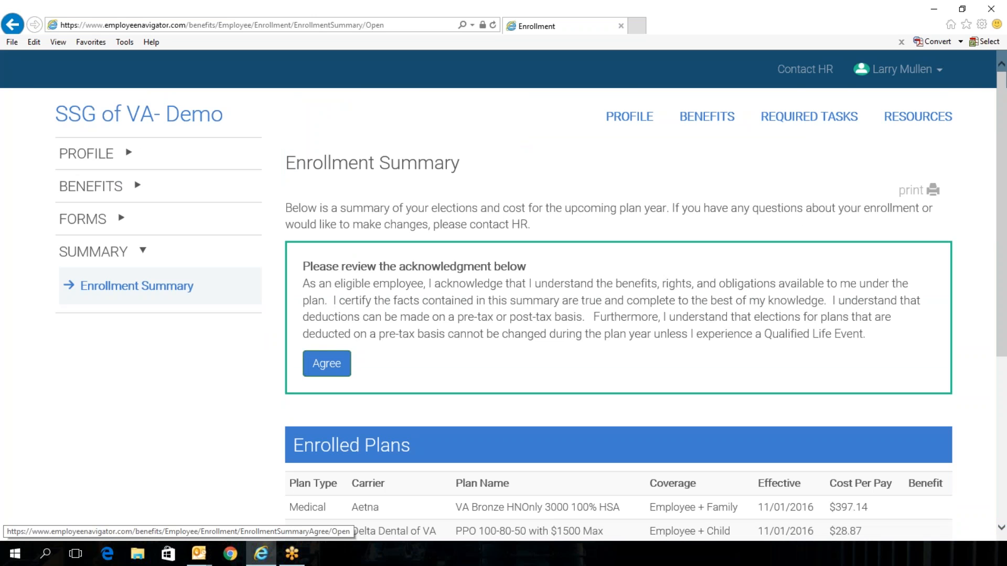
scroll(662, 432, down, 2)
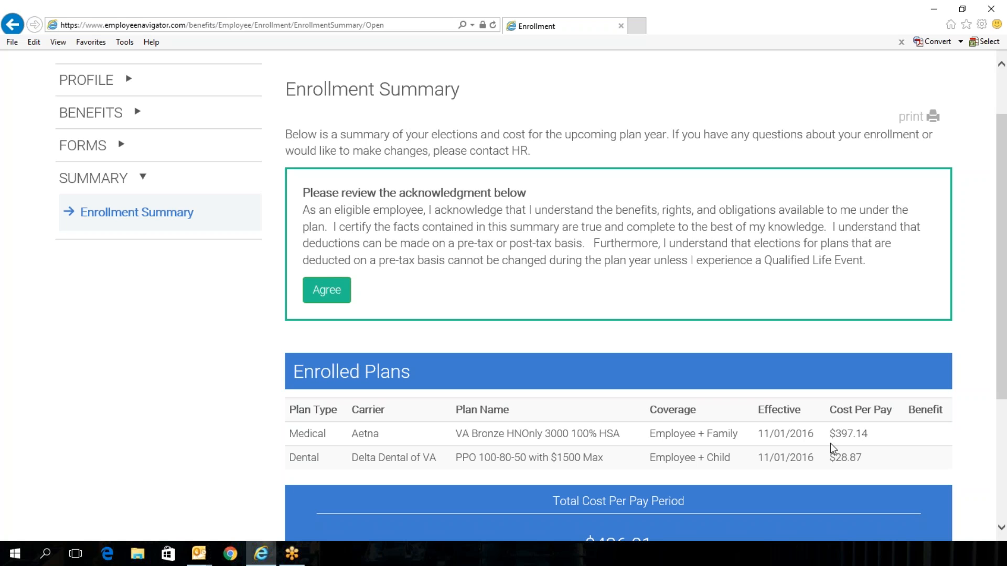
scroll(852, 454, down, 3)
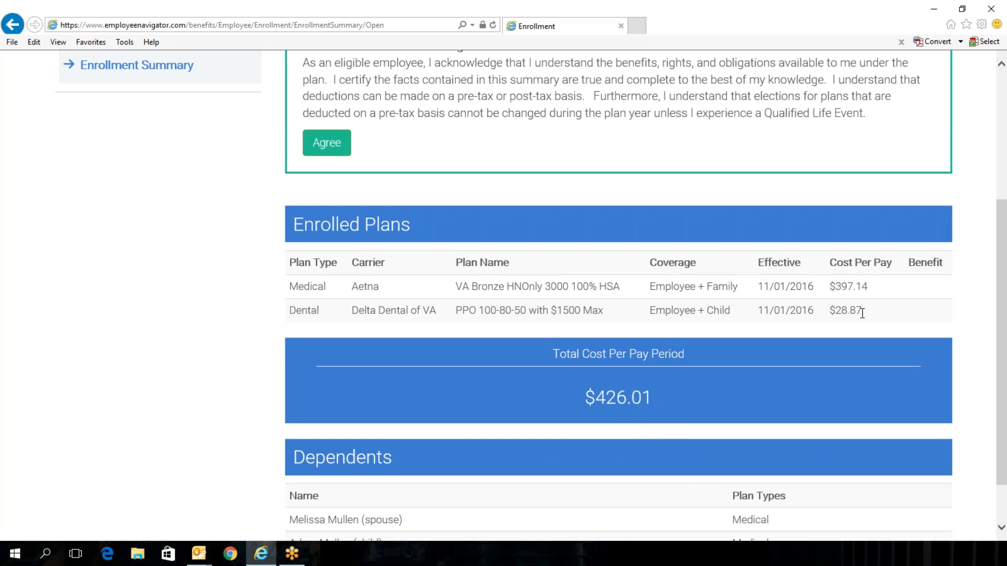
scroll(619, 414, down, 1)
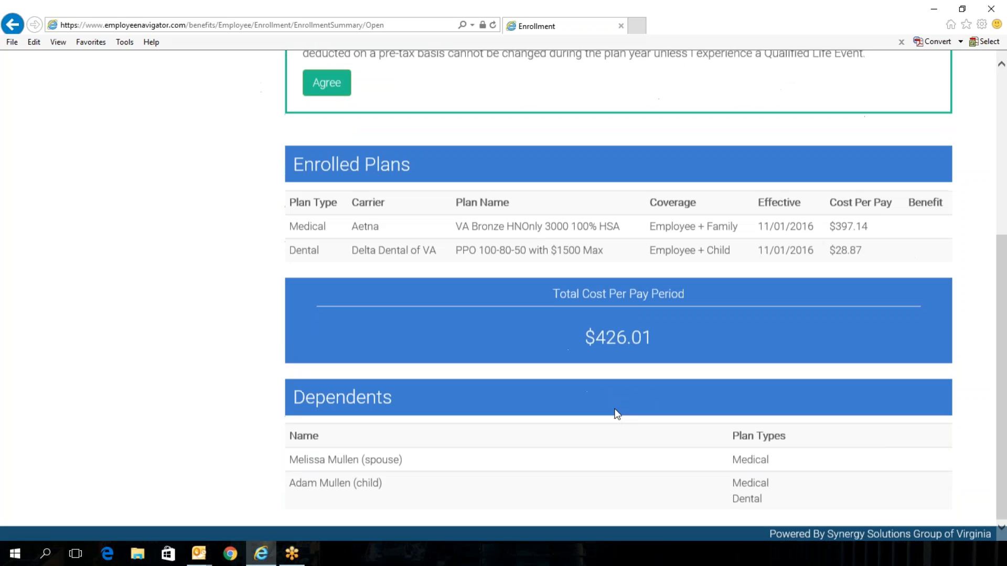
scroll(677, 475, up, 5)
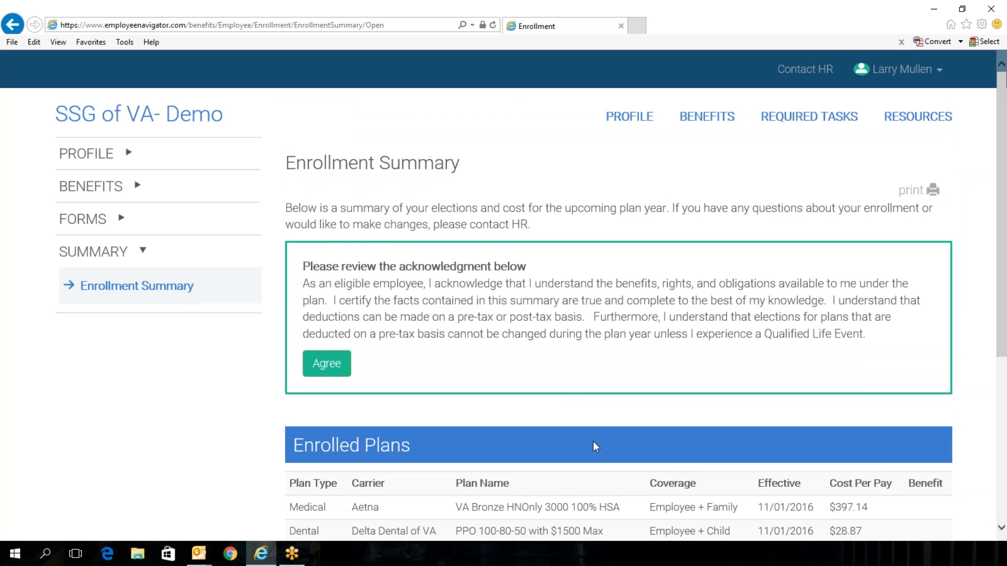
click(336, 368)
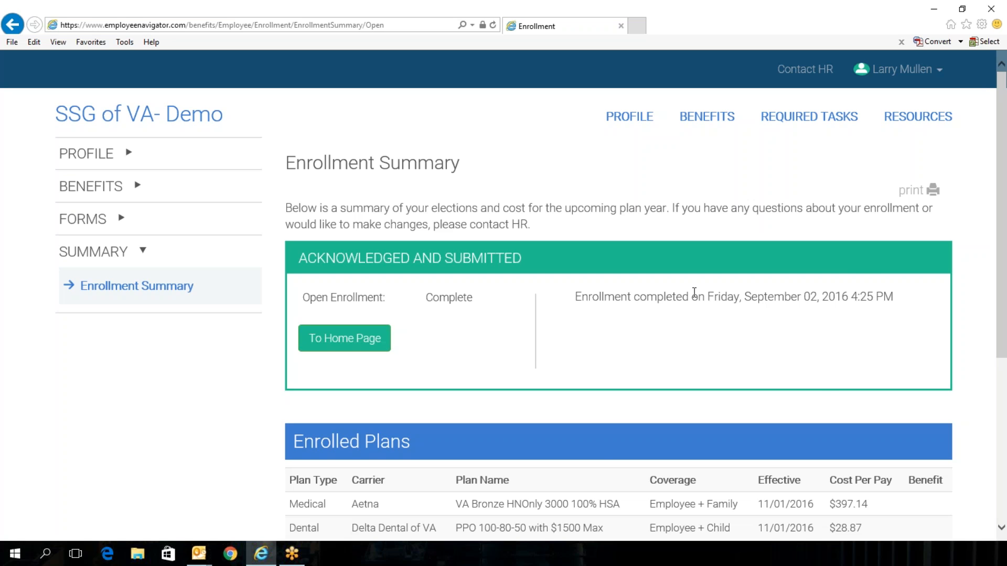
Step: Return to the home page and reopen the medical election through Update Benefits
click(355, 341)
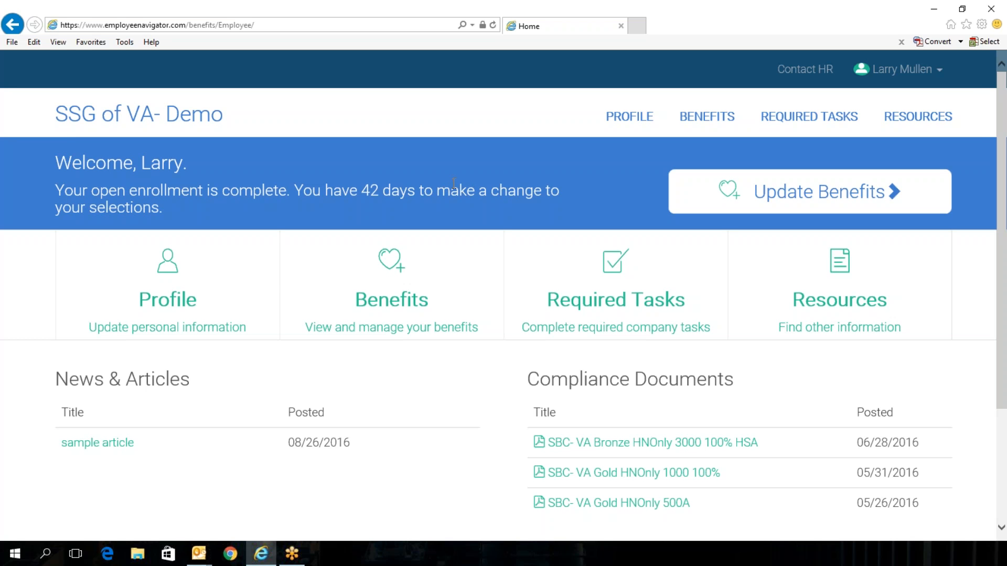
click(781, 198)
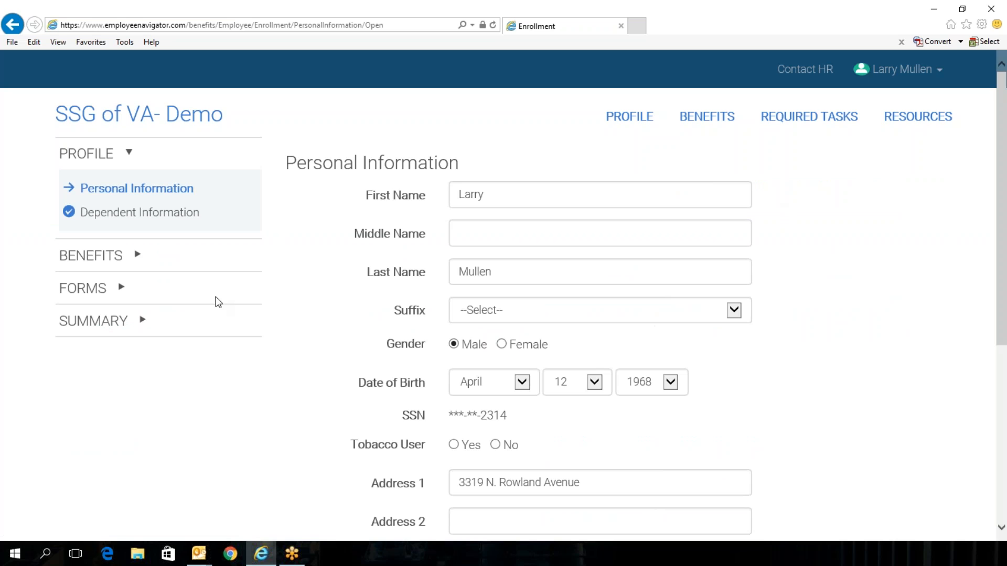
click(124, 267)
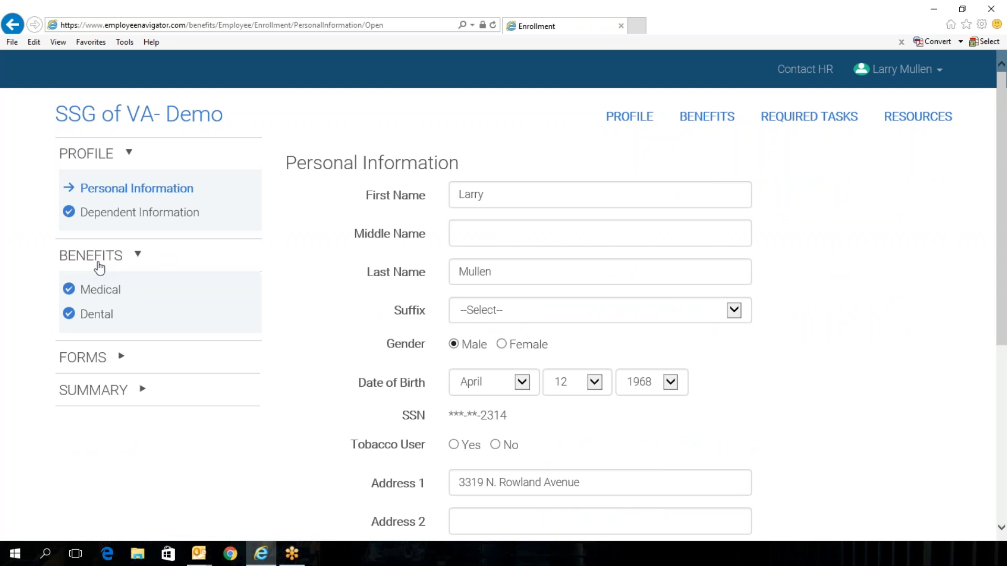
click(108, 293)
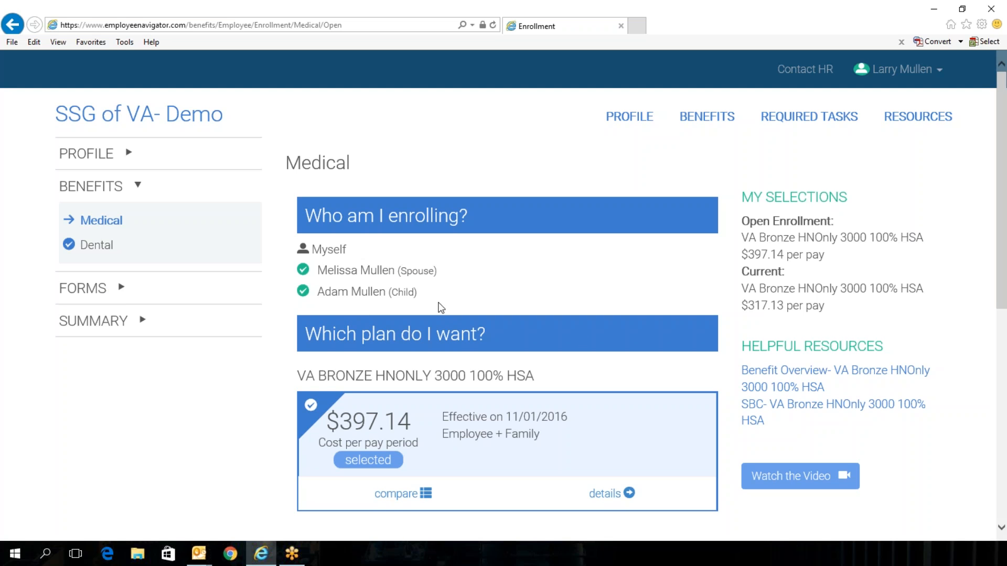
Step: Remove and re-add the spouse on the medical coverage, then save the medical election to continue to dental
click(304, 270)
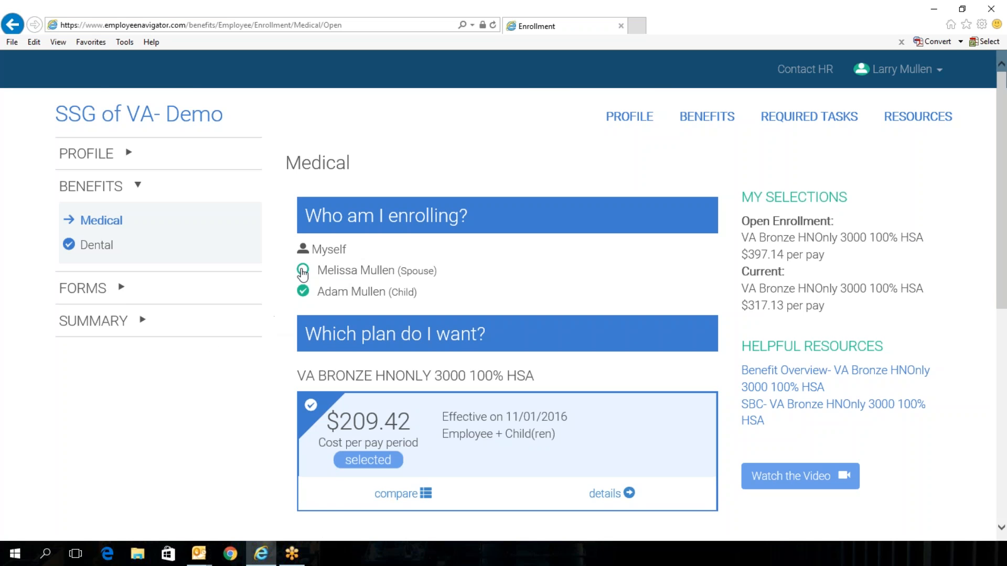
click(303, 272)
scroll(297, 400, down, 7)
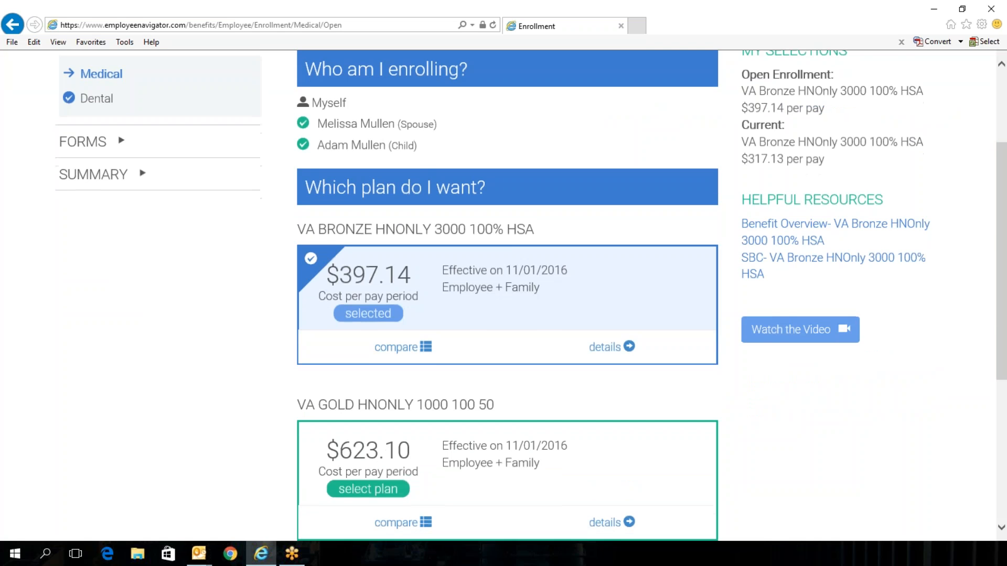
scroll(295, 395, down, 1)
click(653, 459)
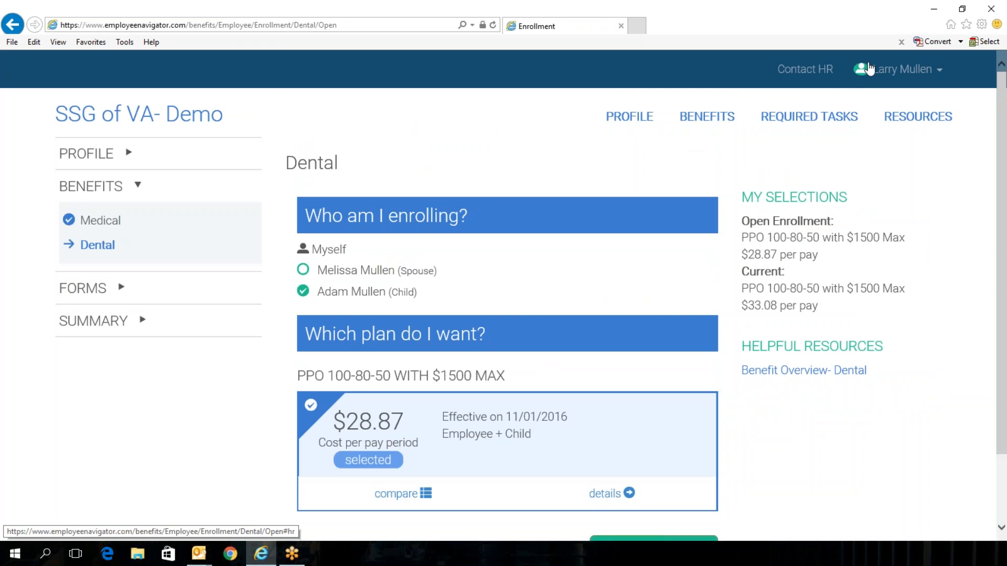
Step: Return to the home page through the account menu and scroll through its sections
click(891, 68)
click(884, 106)
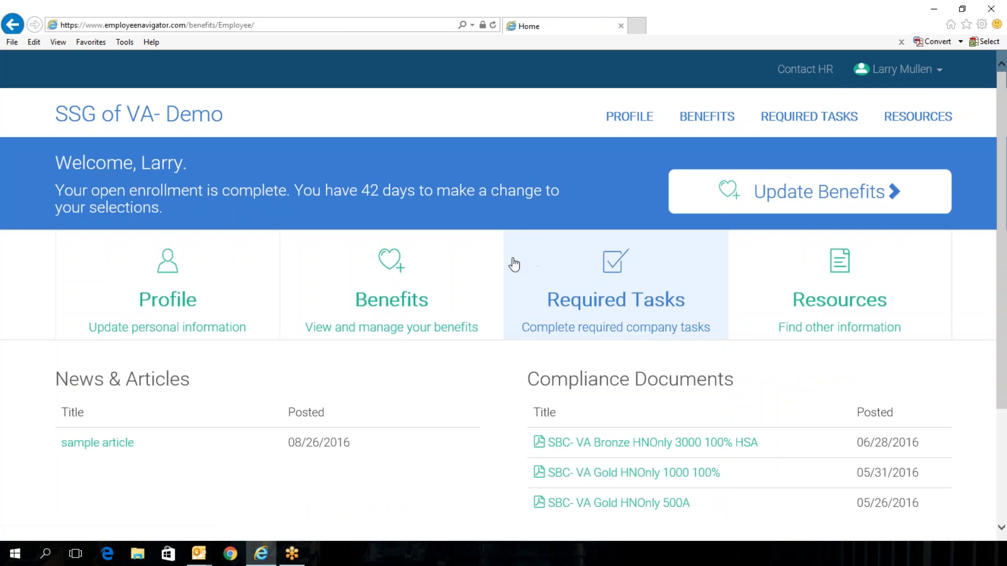
scroll(512, 265, down, 3)
scroll(427, 481, up, 3)
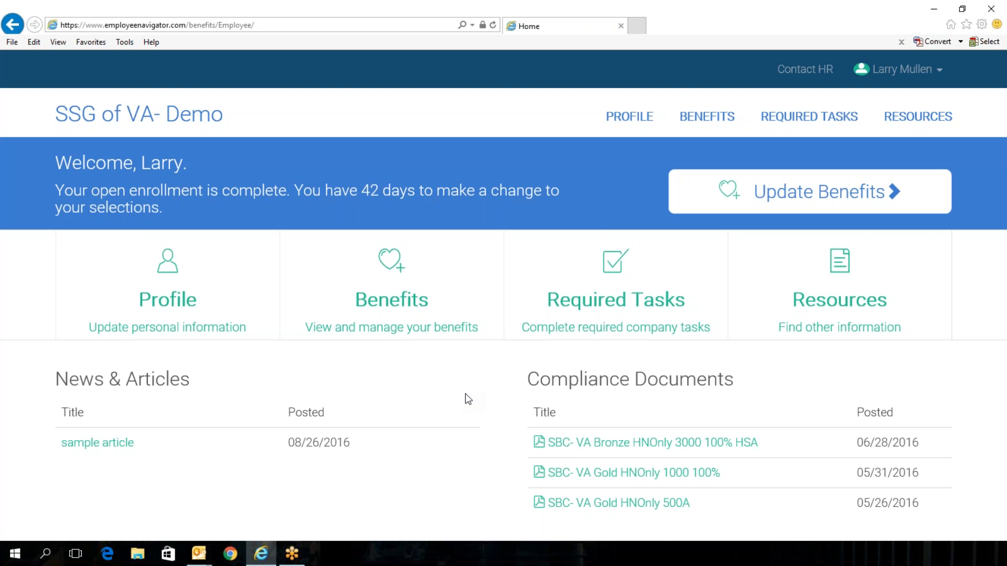
scroll(464, 394, down, 3)
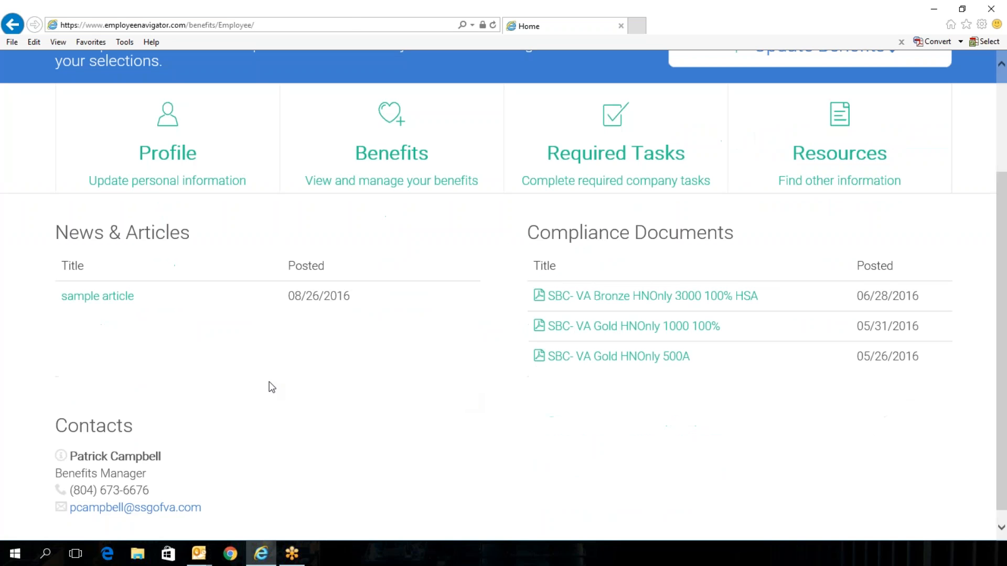
scroll(163, 408, up, 3)
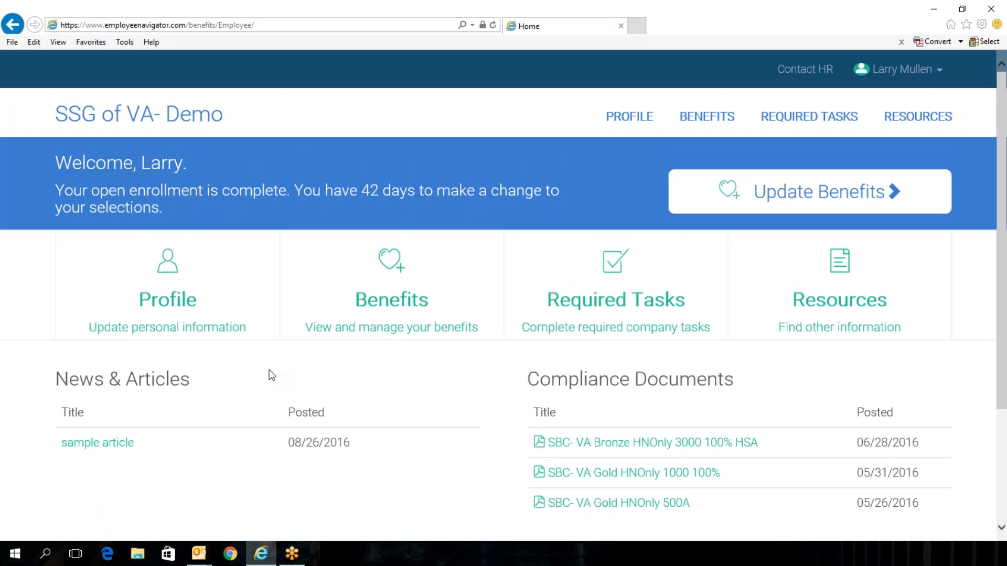
scroll(270, 363, down, 3)
scroll(270, 363, up, 3)
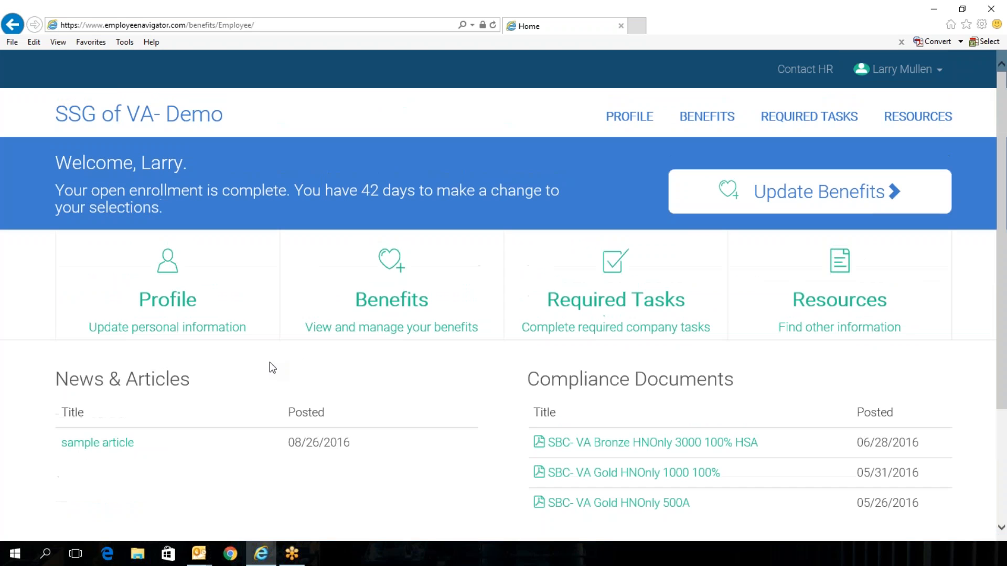